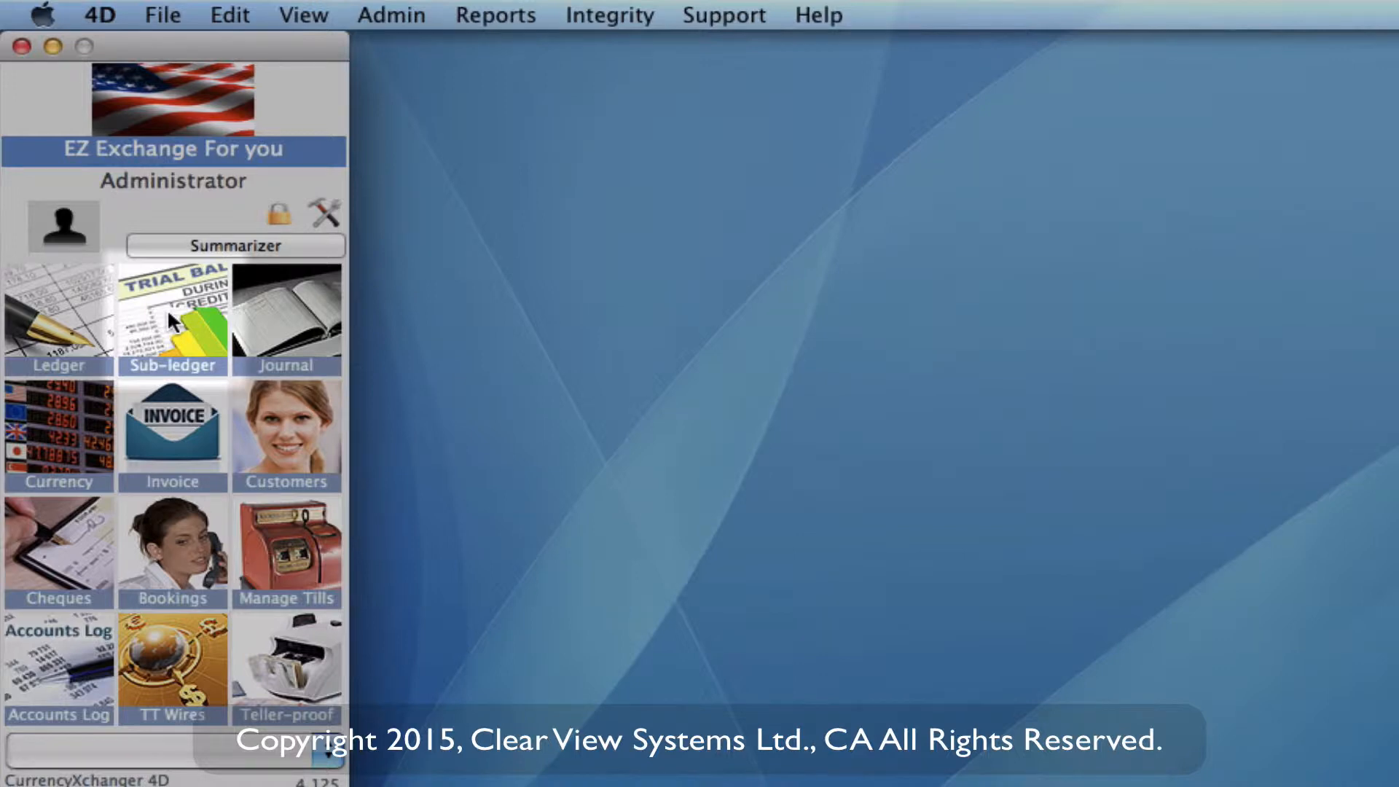
- Open the sub-ledger accounts and search them for "expense"
click(168, 308)
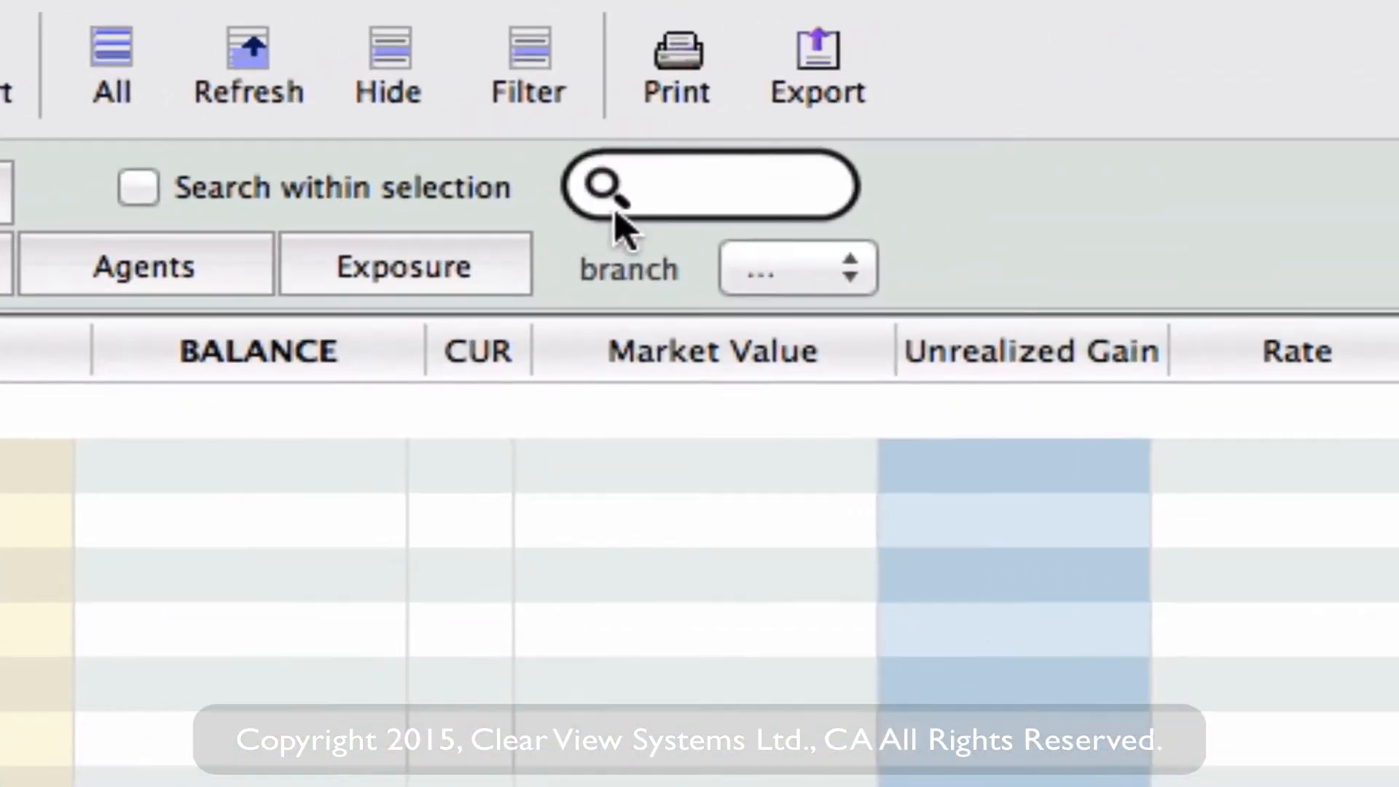
click(1144, 81)
text(expense)
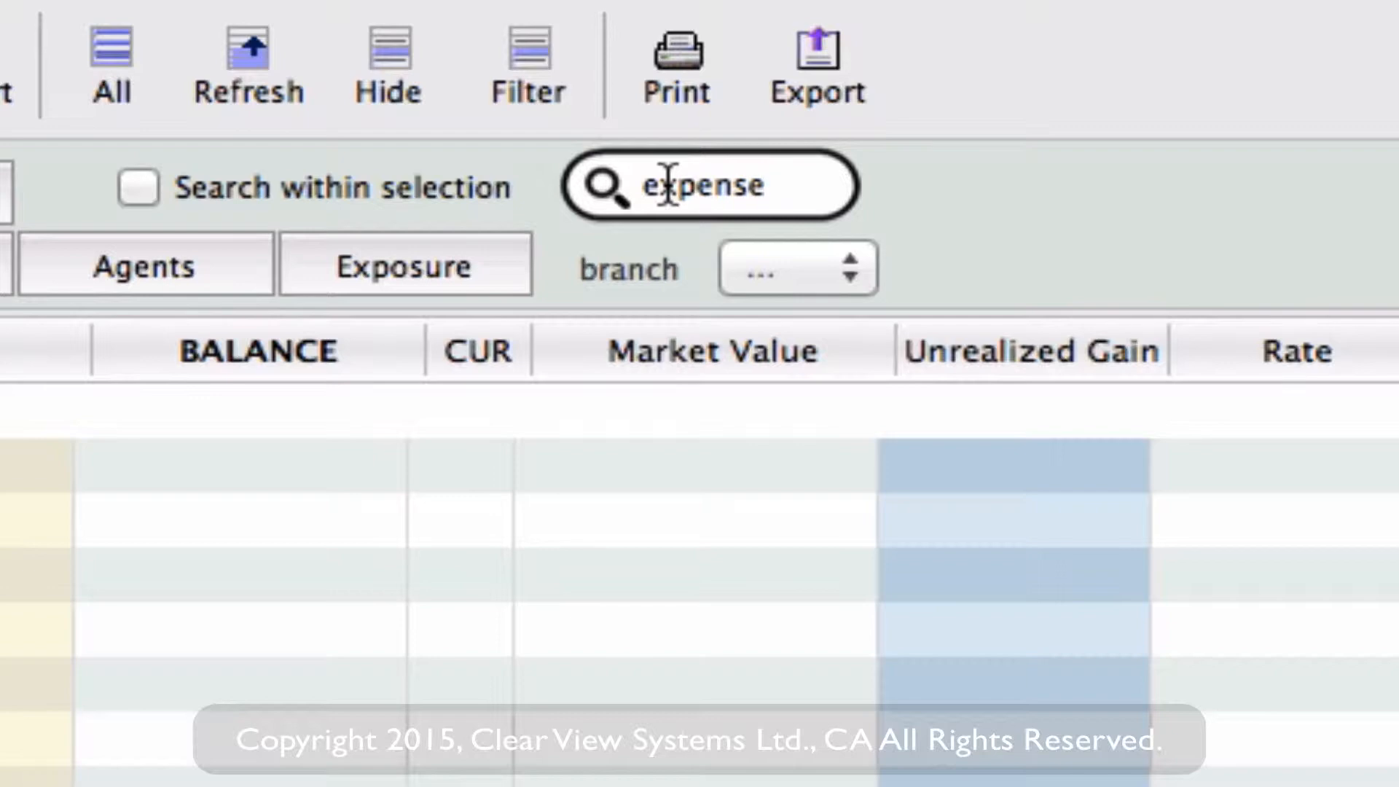
key(Return)
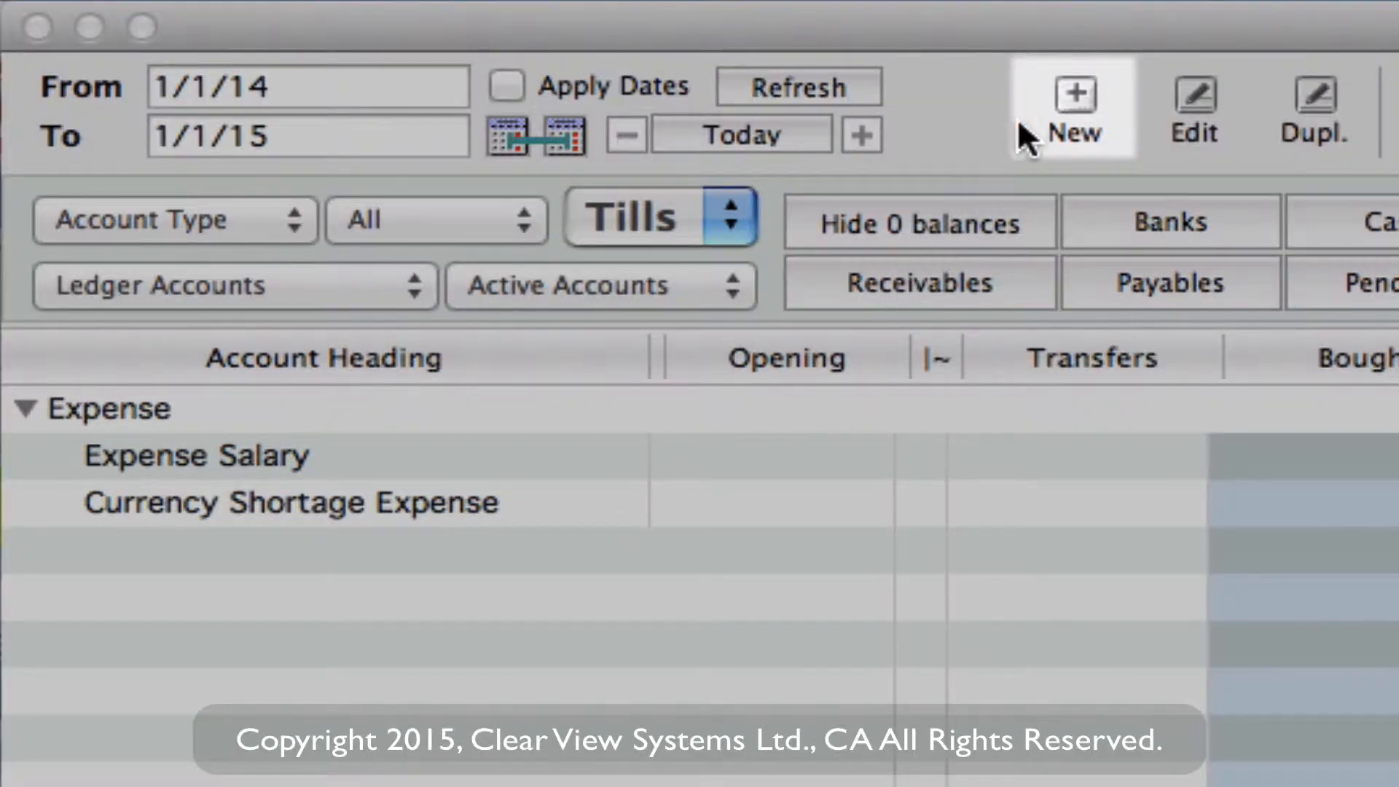
- Start a new subledger account named Expense Rent and assign it to the Expense general ledger account
click(1071, 105)
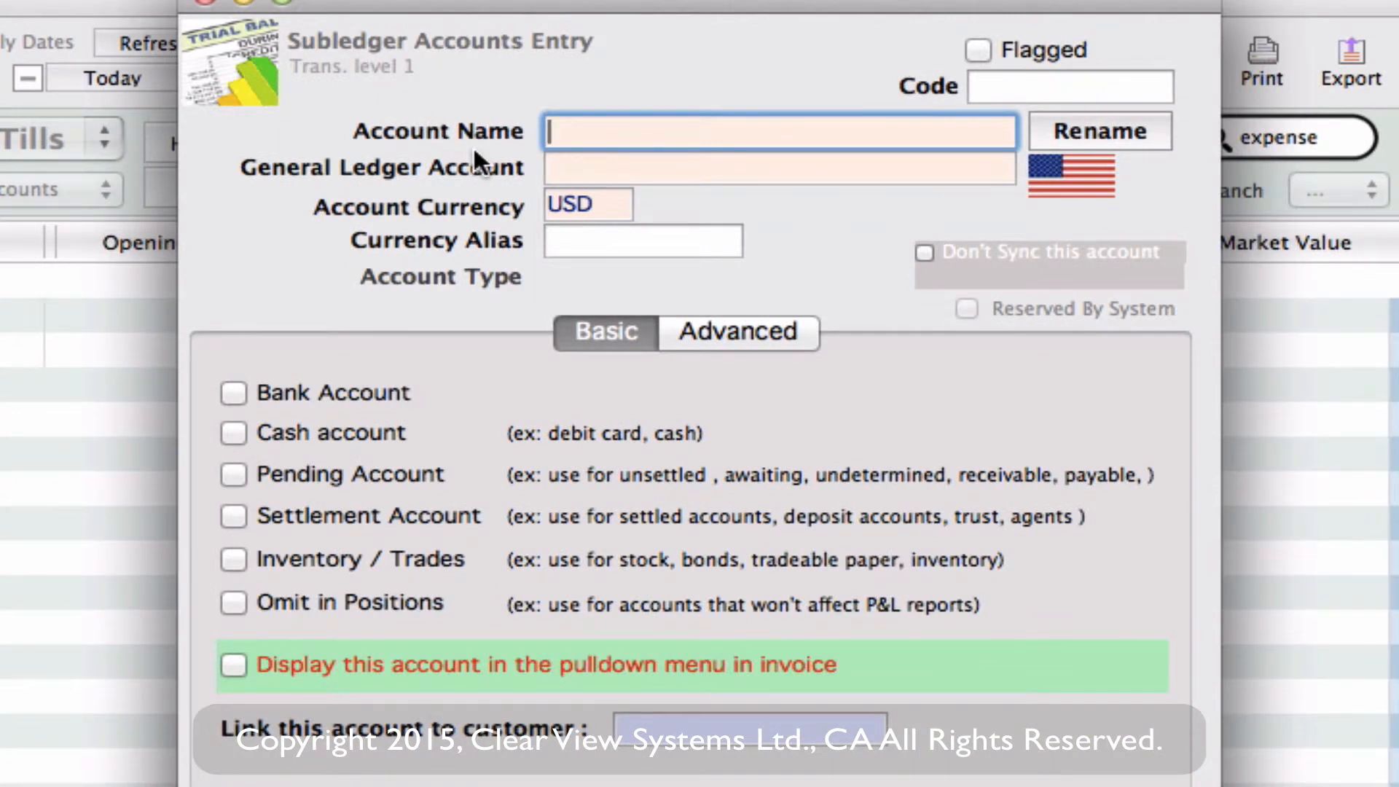
text(Expens)
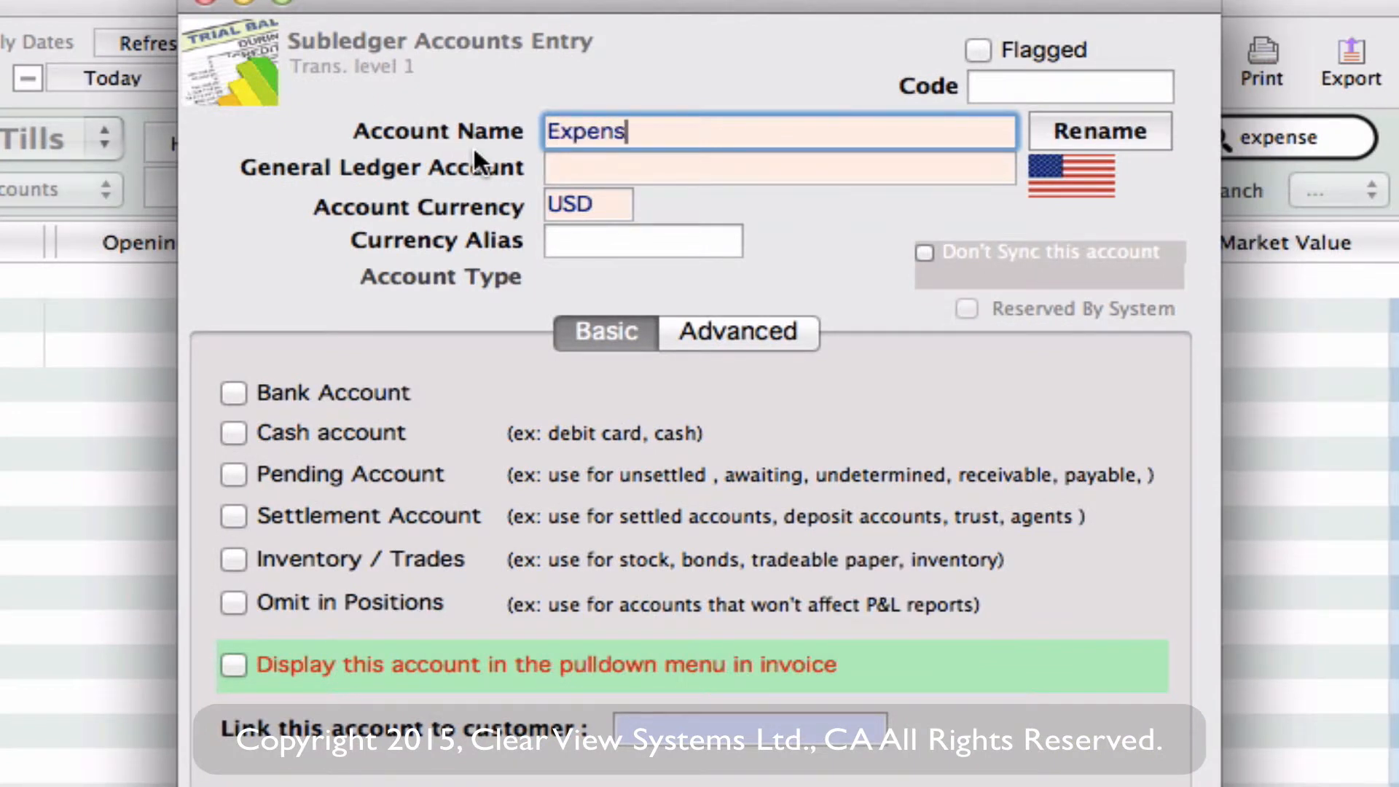
text(e Rent)
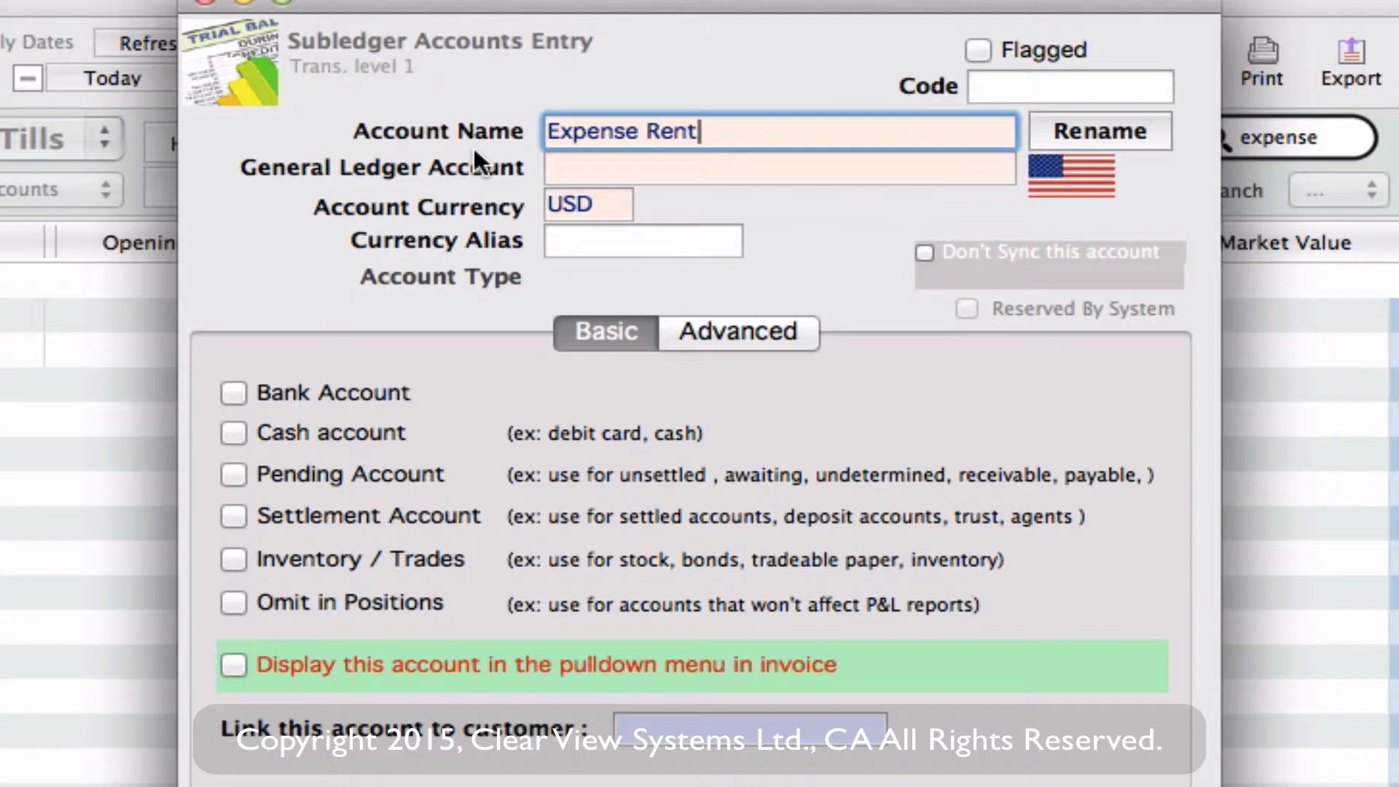
key(Tab)
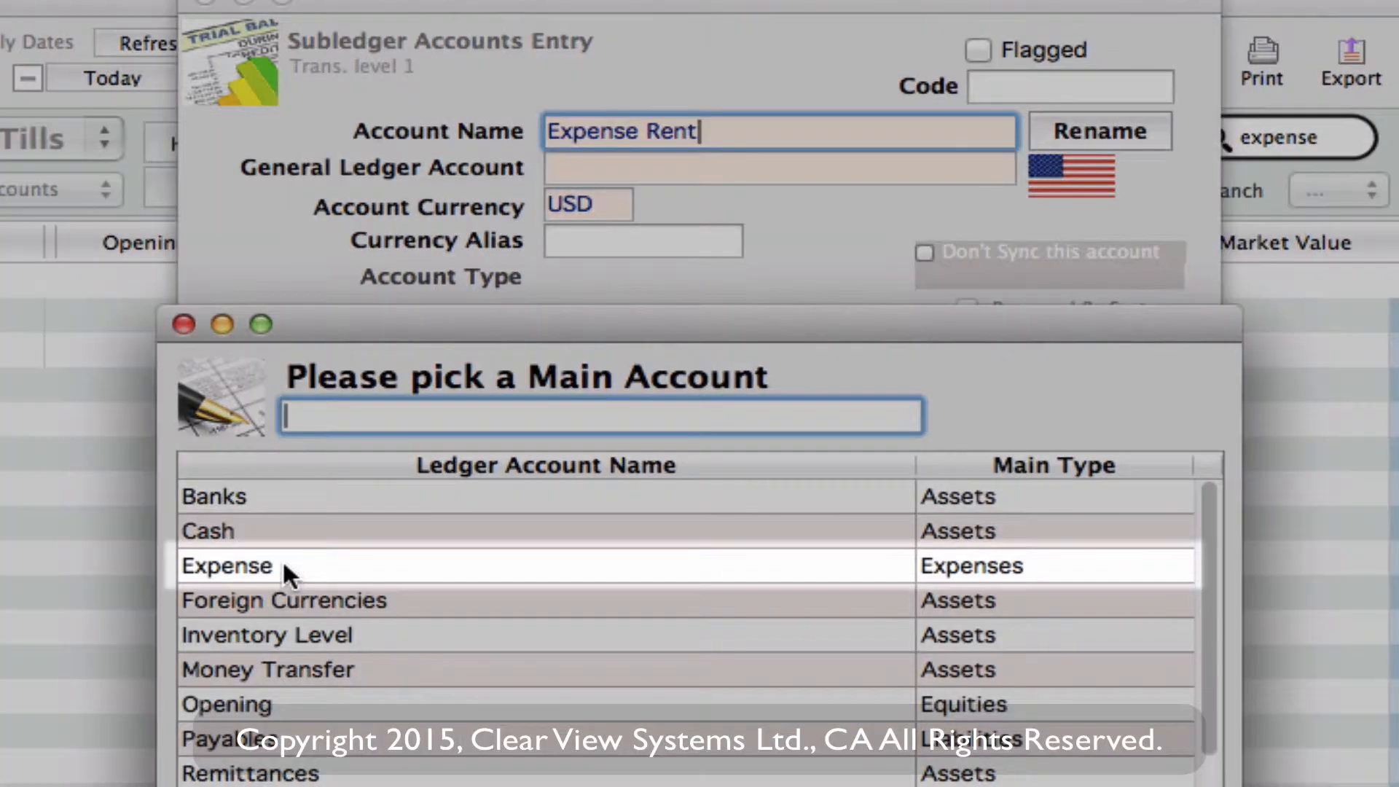
click(283, 562)
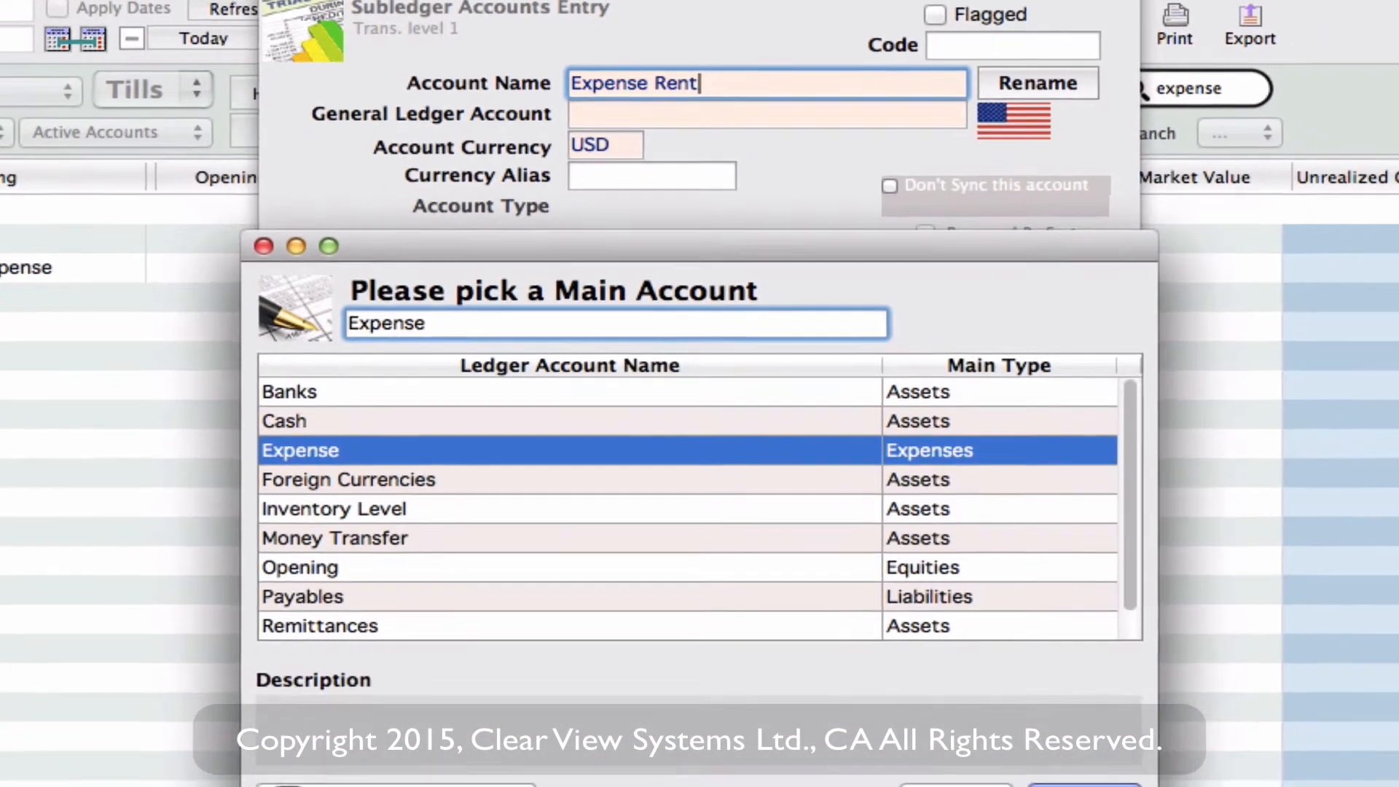
key(Return)
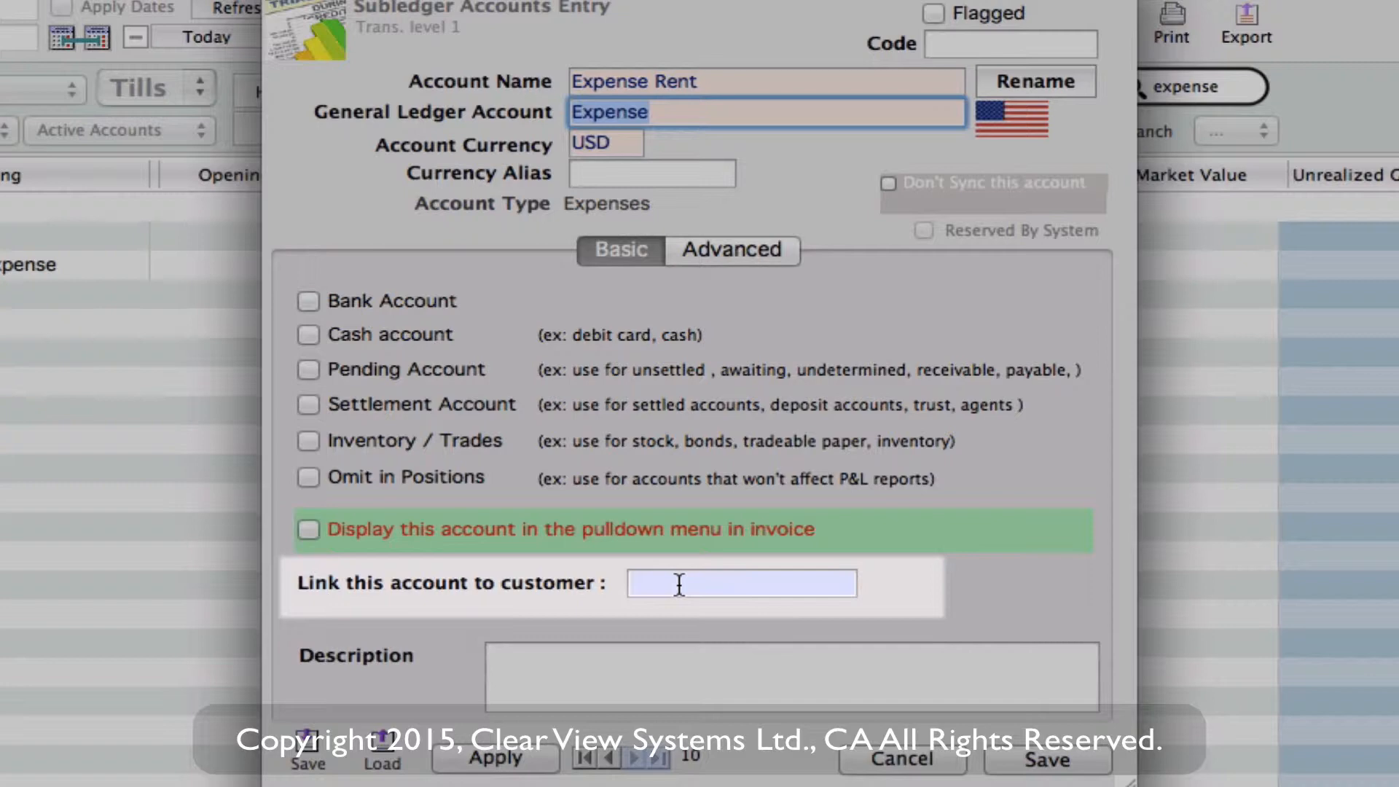
- Link the Expense Rent account to the customer ABC Landlord Company, found by searching "abc", and save the account
click(679, 584)
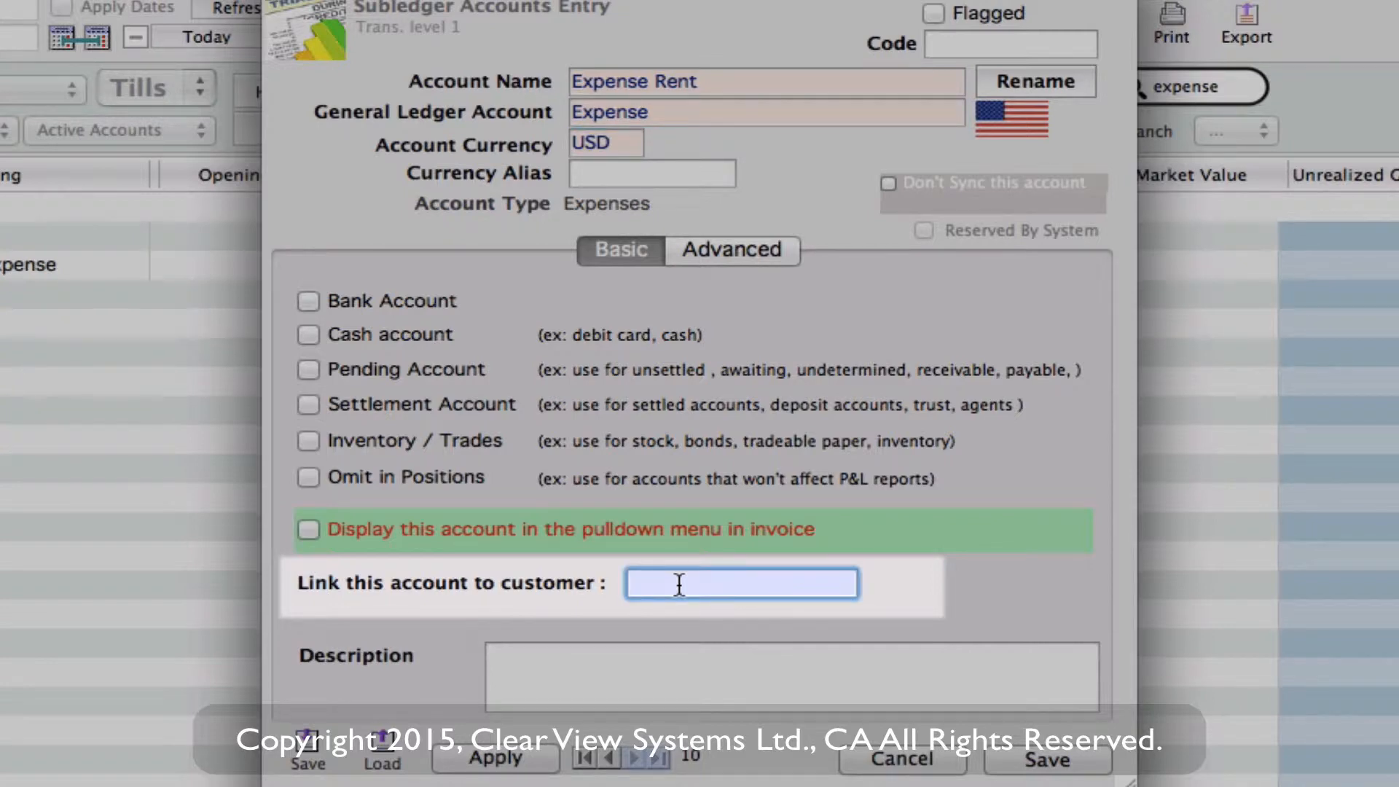
text(abc)
key(Return)
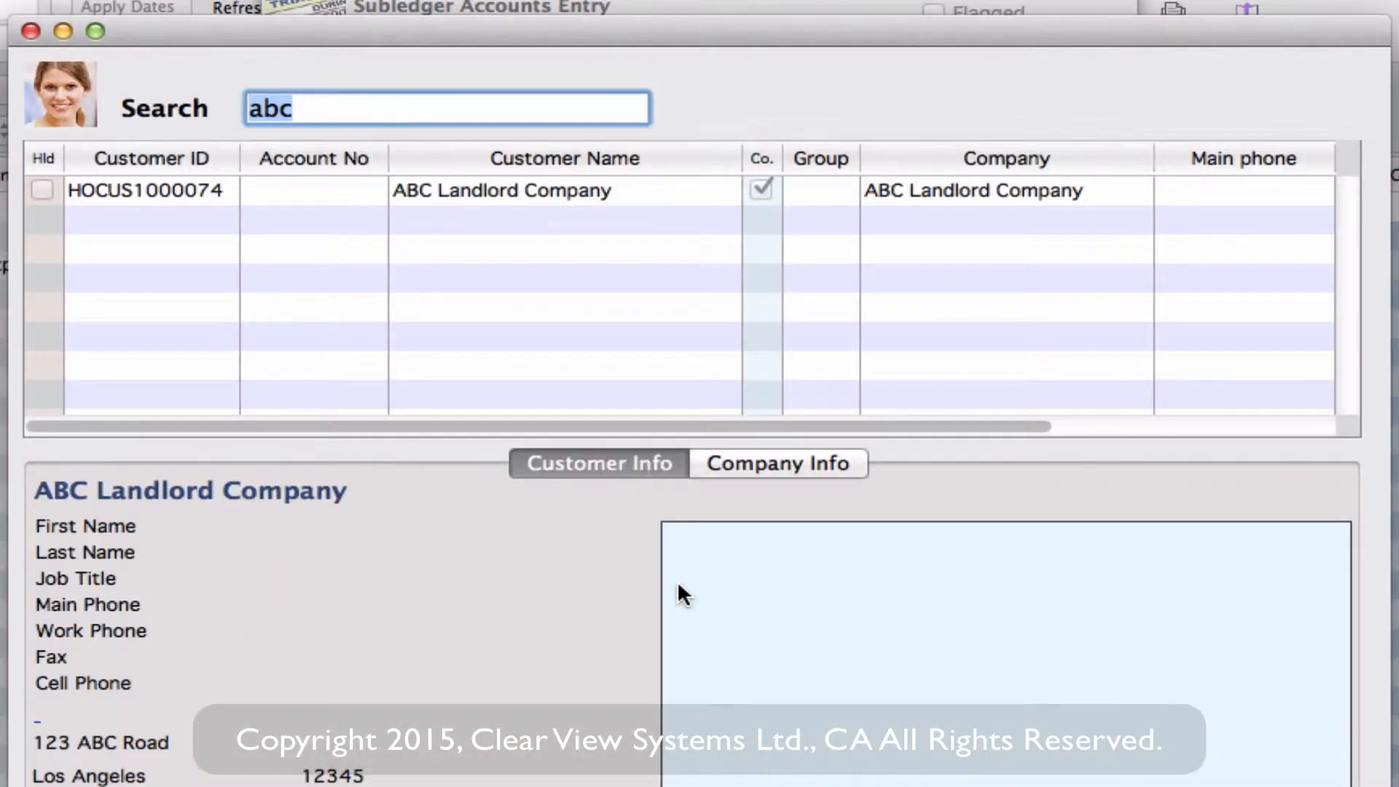
click(466, 190)
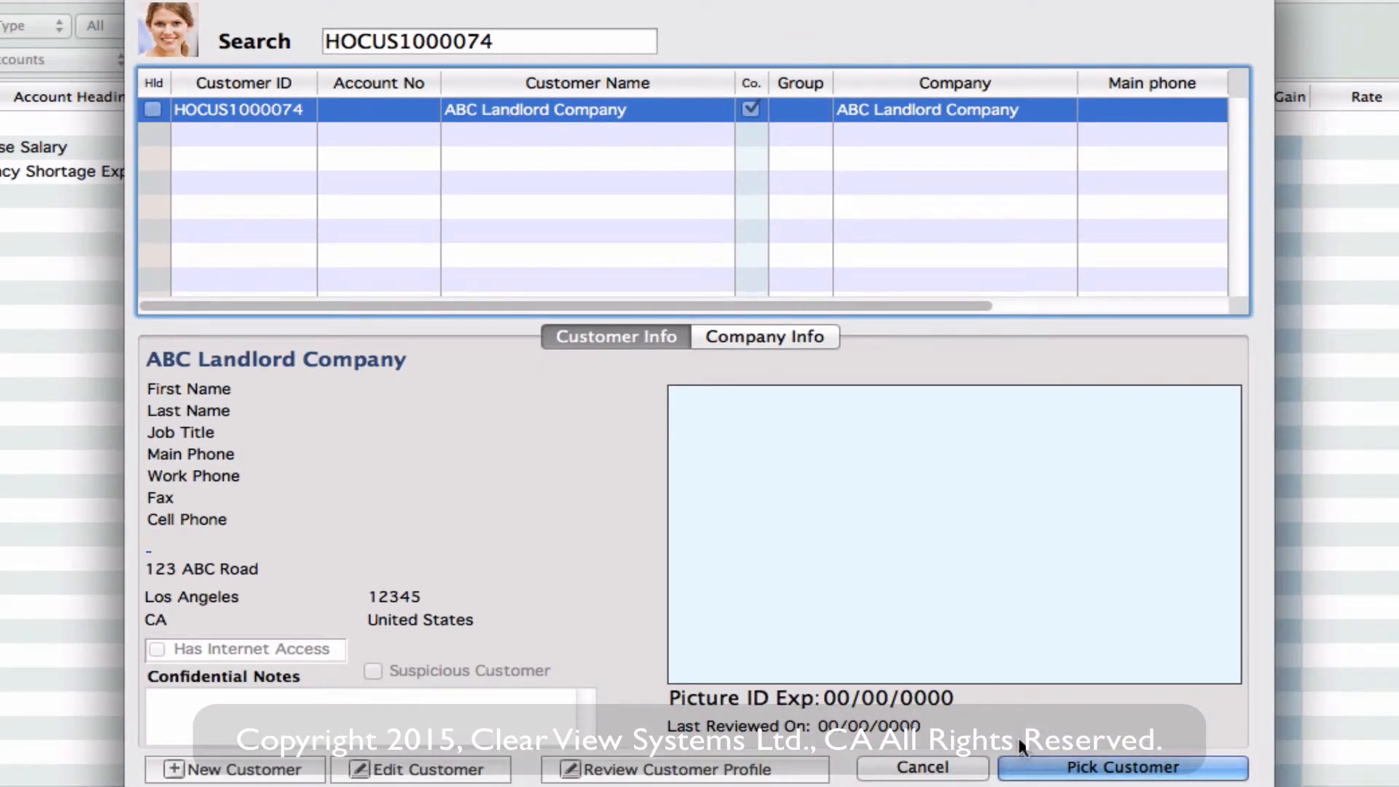
click(1024, 761)
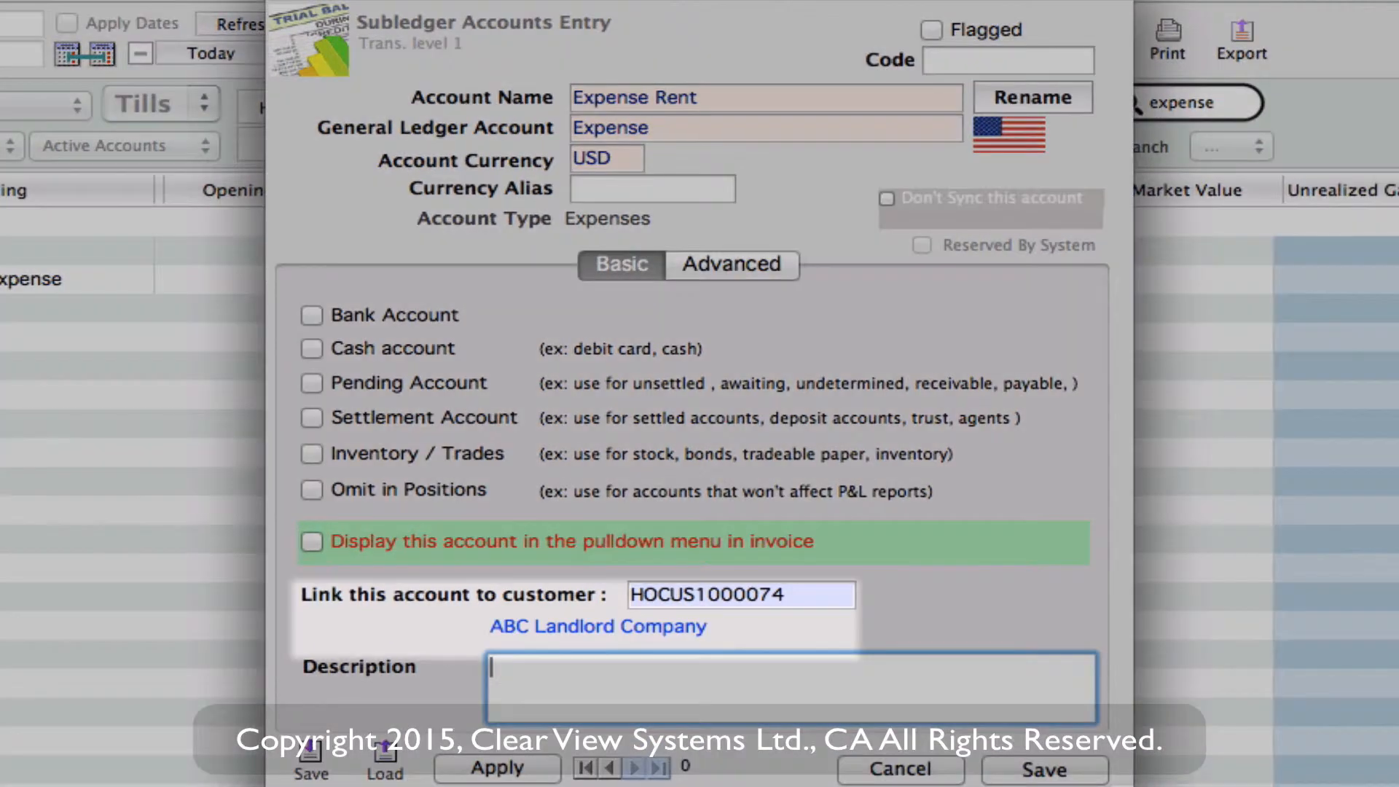
click(1045, 769)
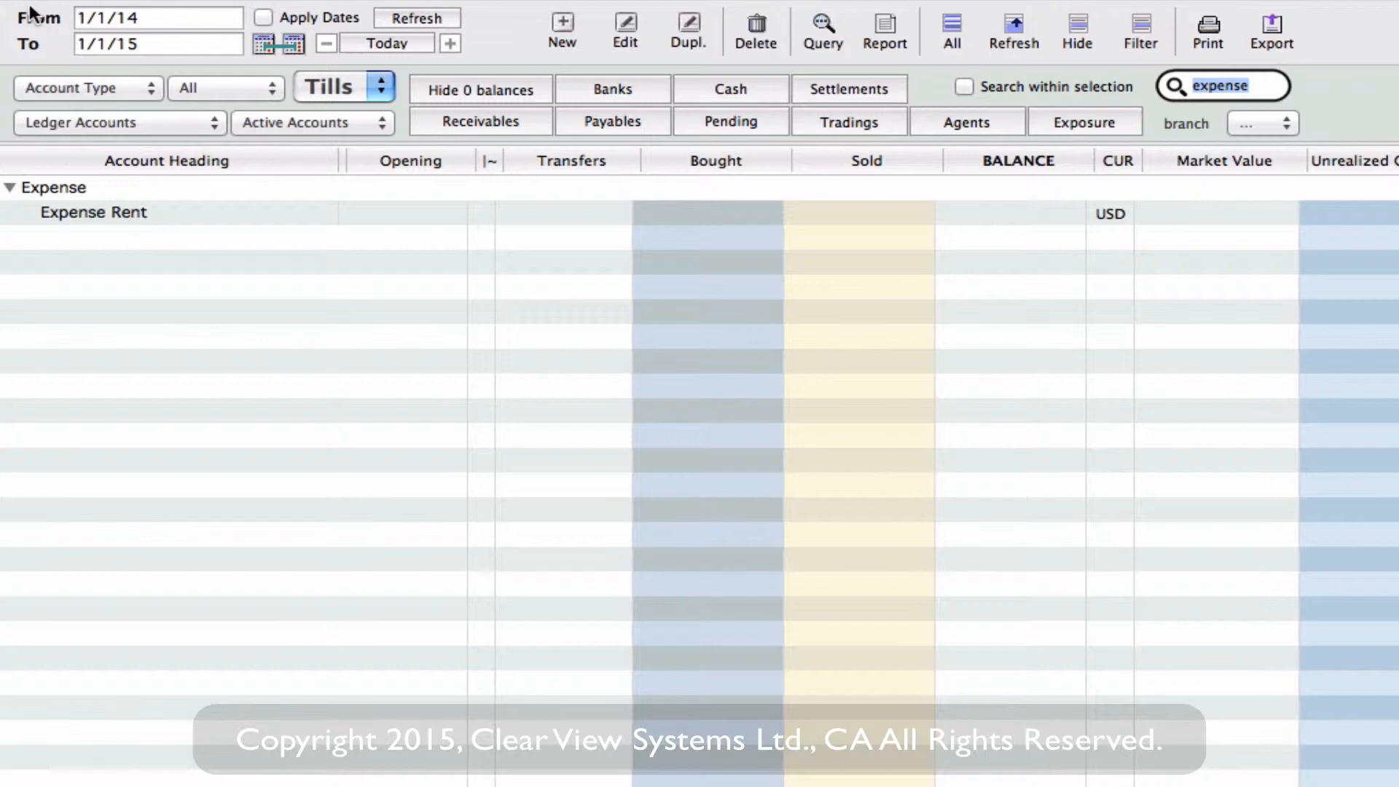
- Leave the sub-ledger list and create a new invoice for the customer ABC Landlord Company, found by searching "abc"
click(214, 42)
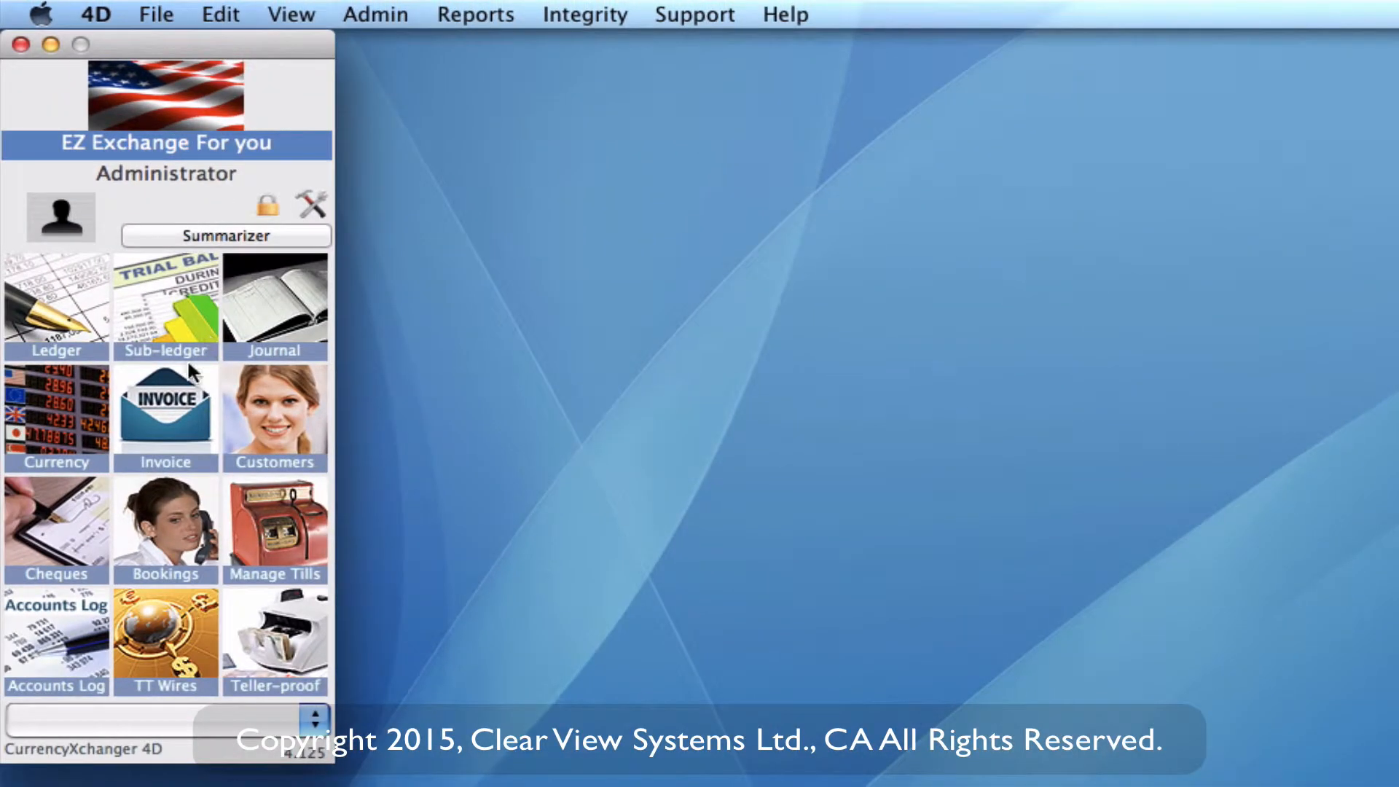
click(162, 425)
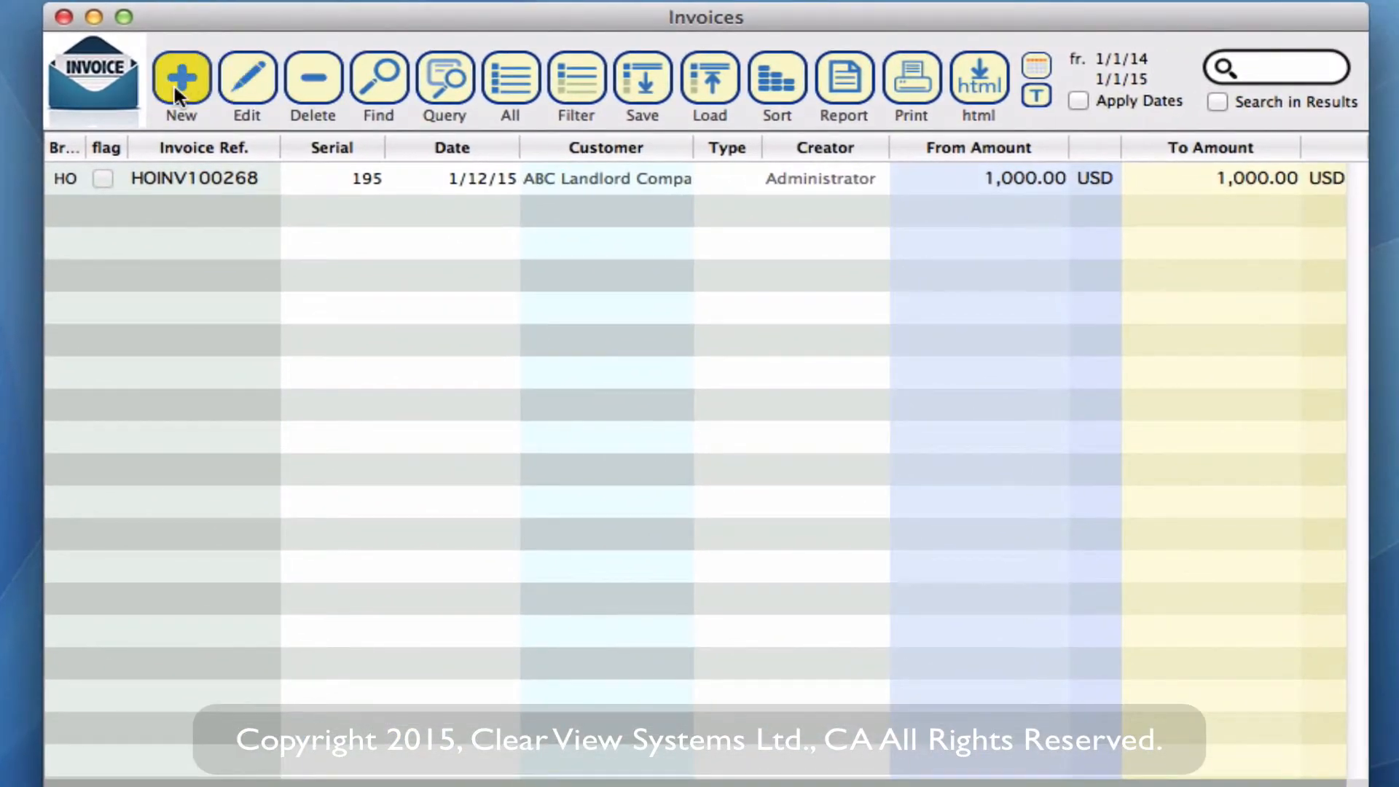
click(180, 78)
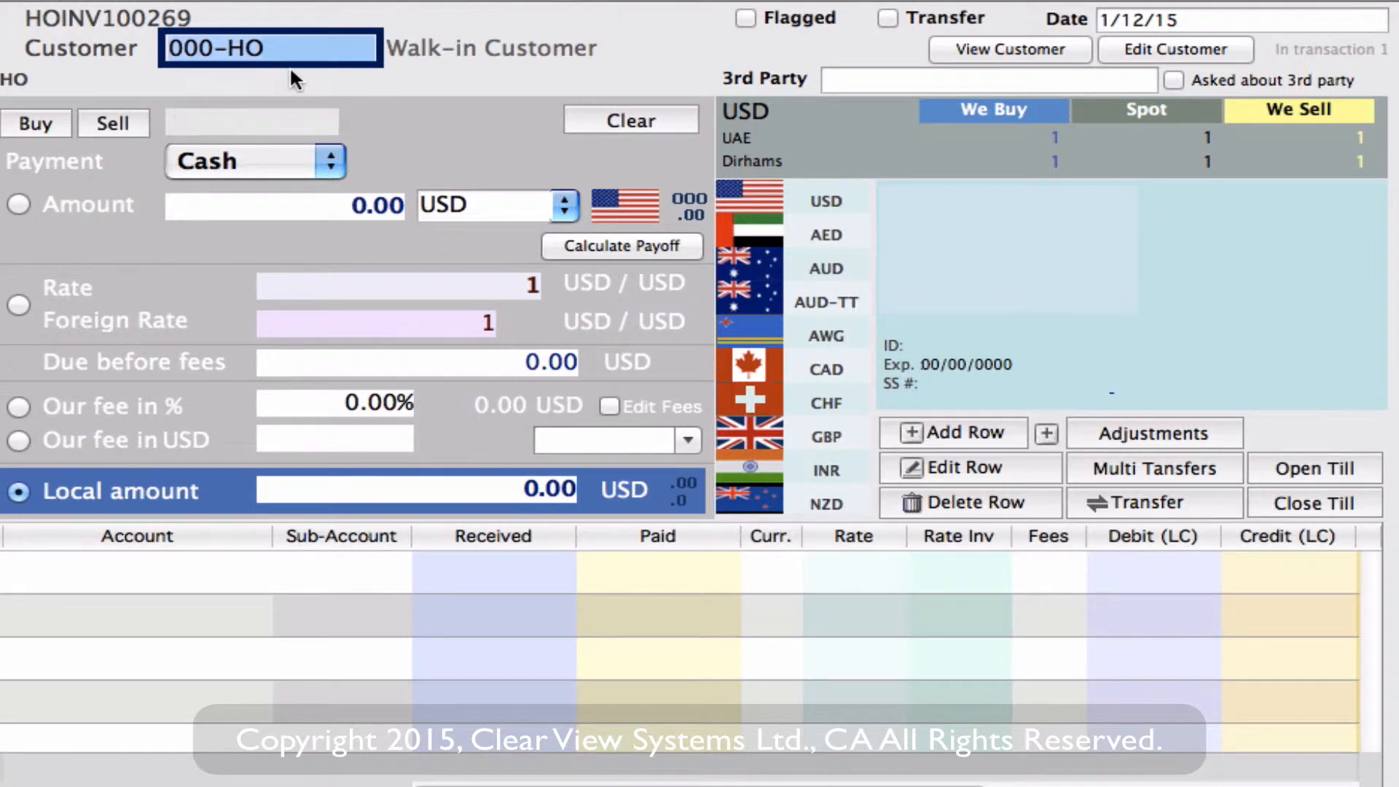
text(abc)
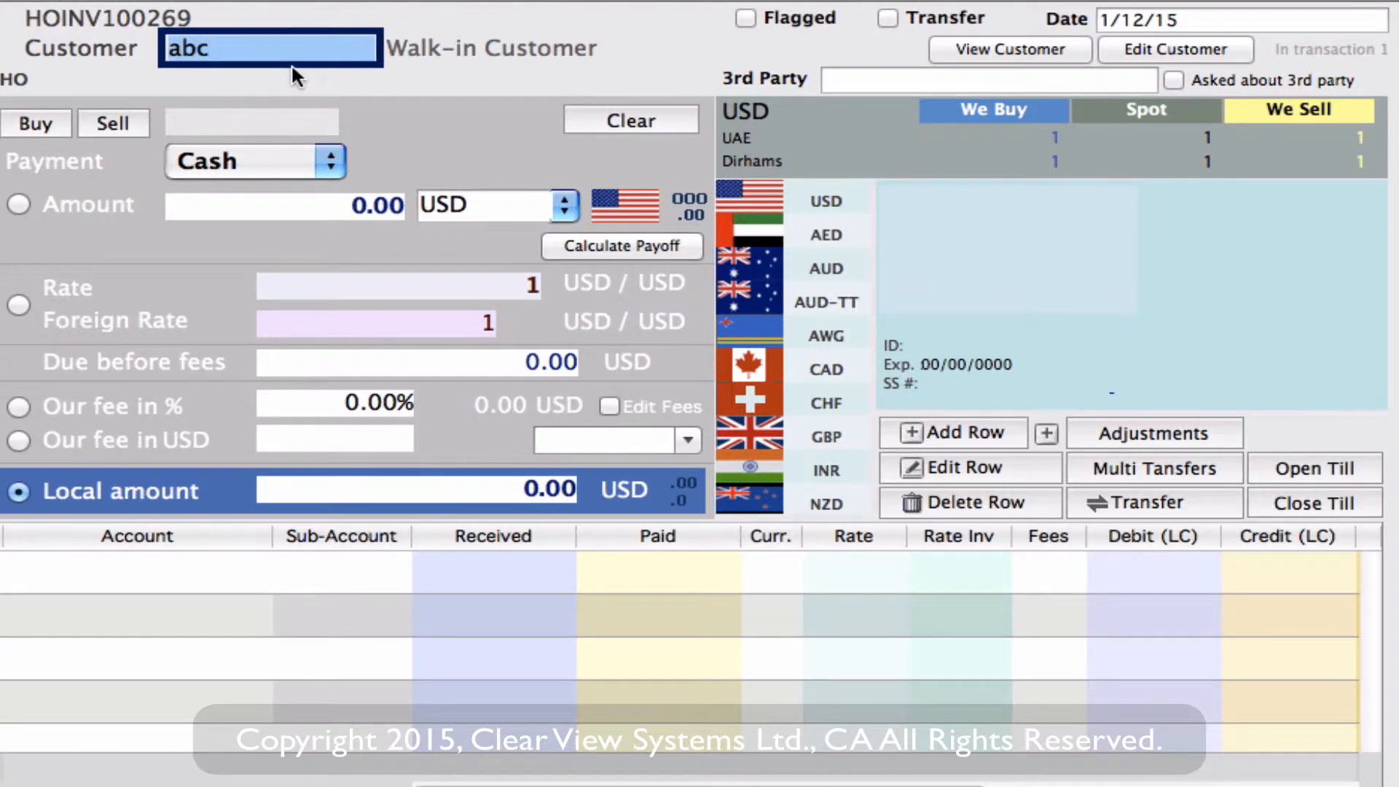
key(Return)
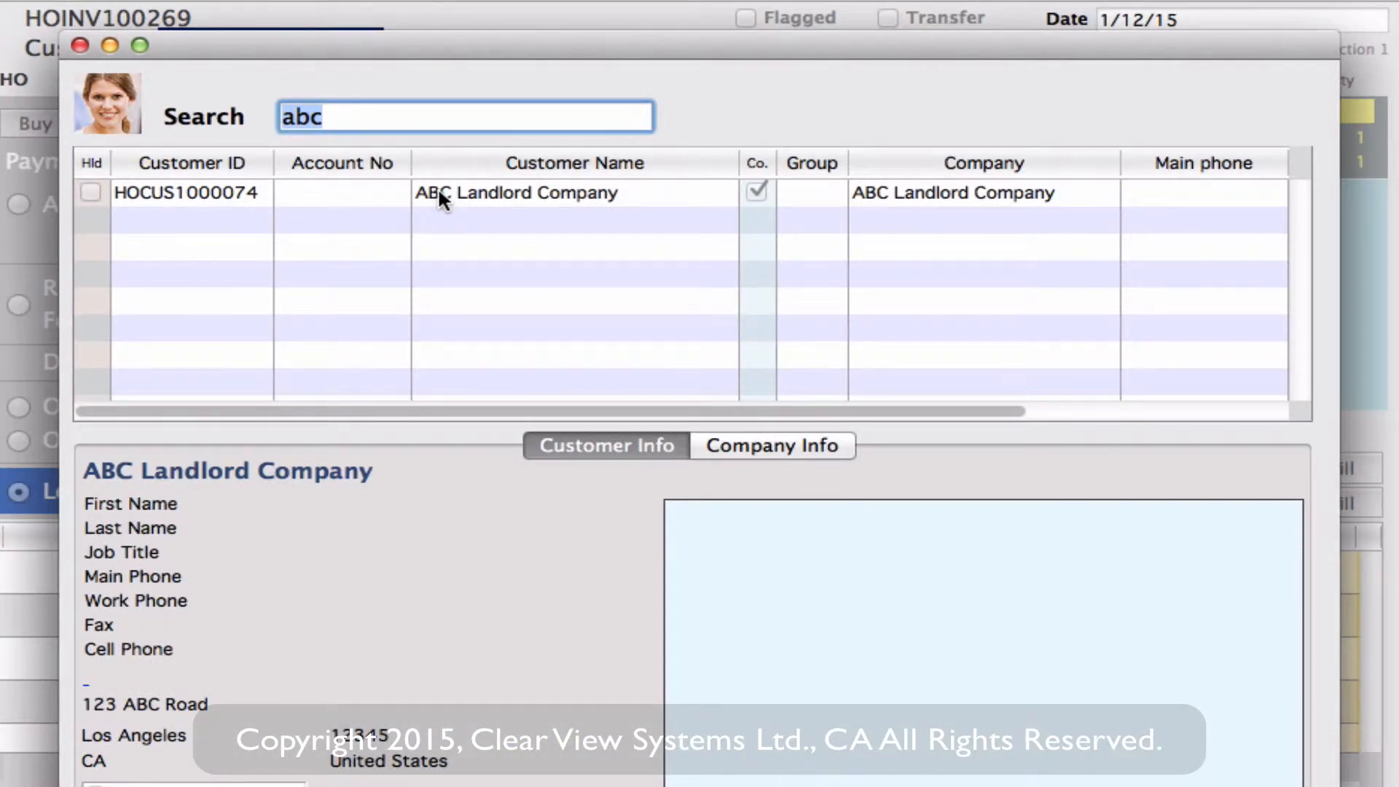
double_click(438, 186)
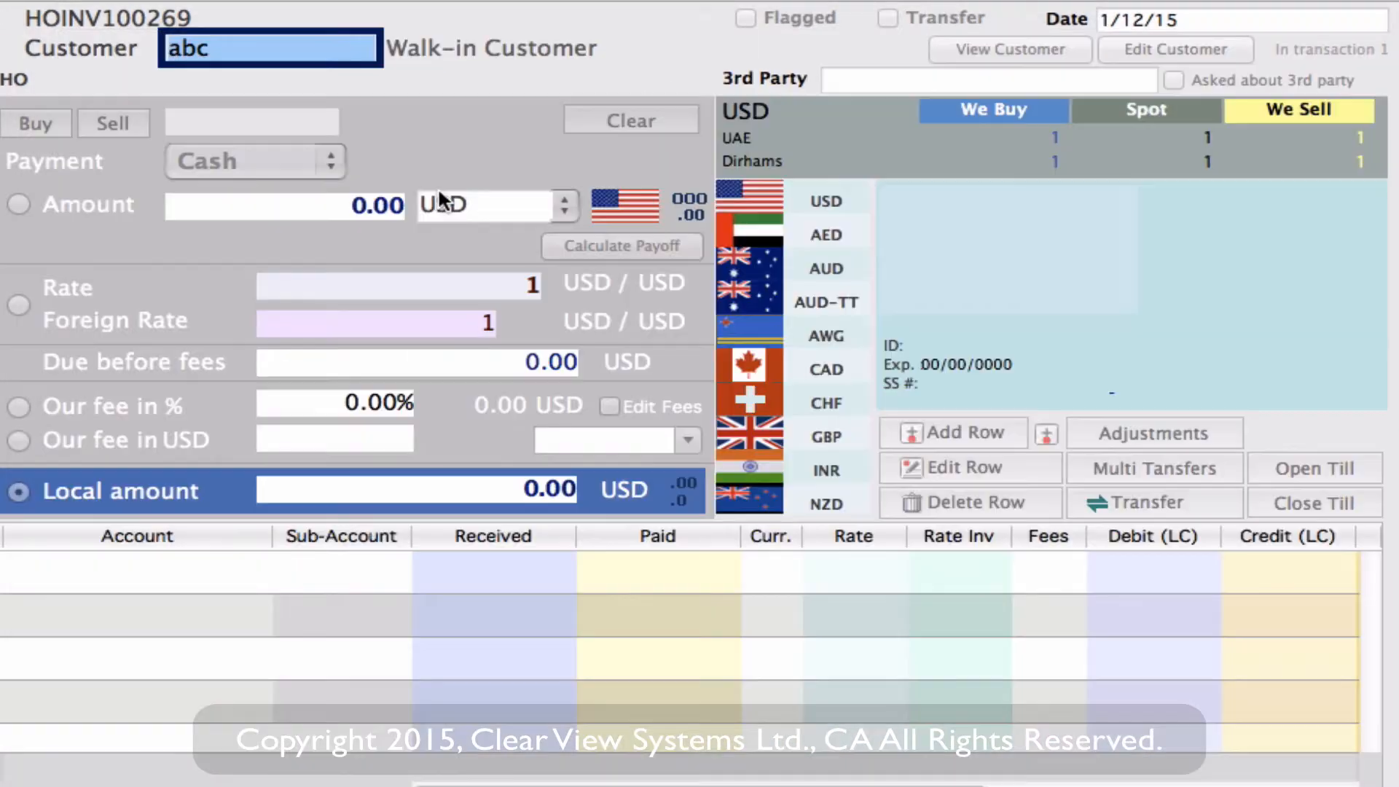
- Add a Sell row to the invoice, paid by cheque from Bank Of Montreal, for 1,200 USD
click(107, 121)
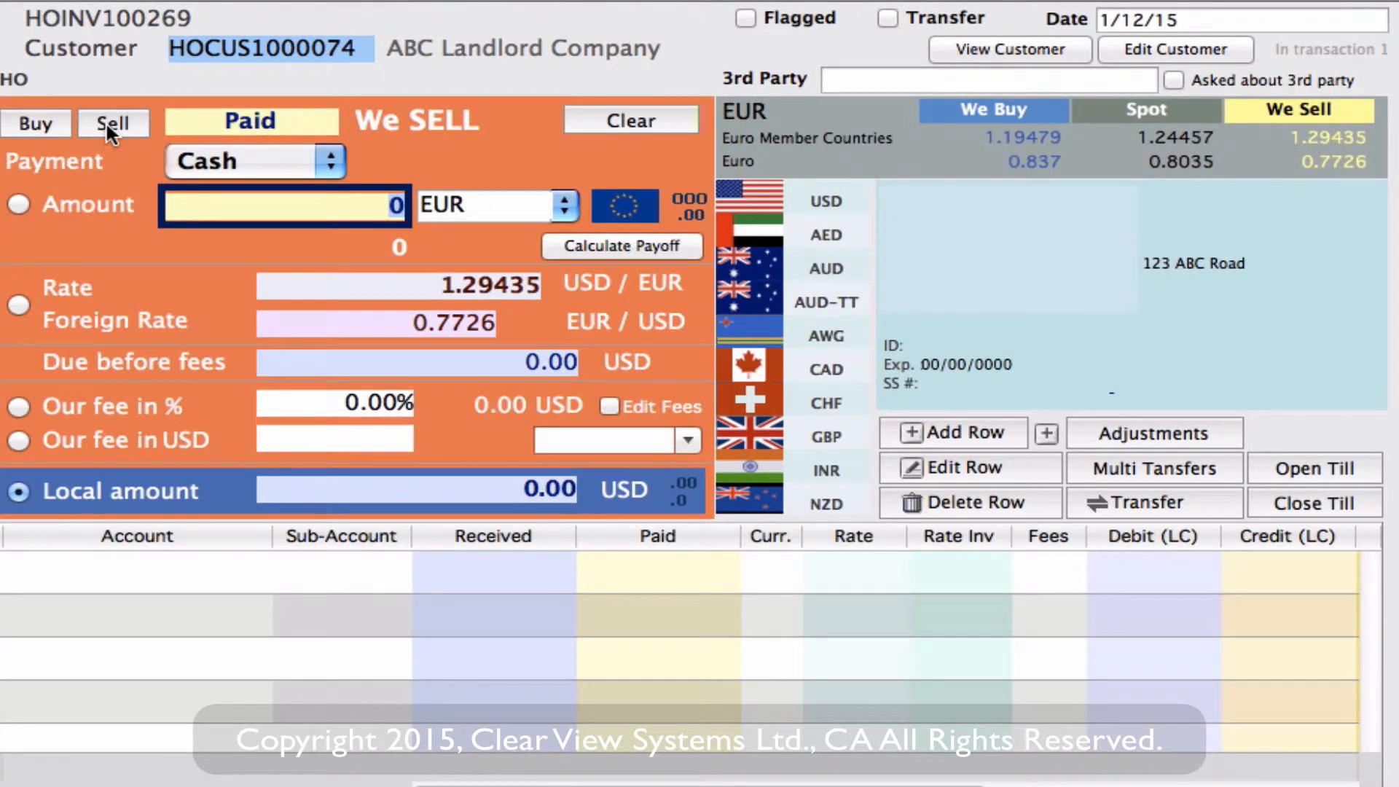
click(328, 163)
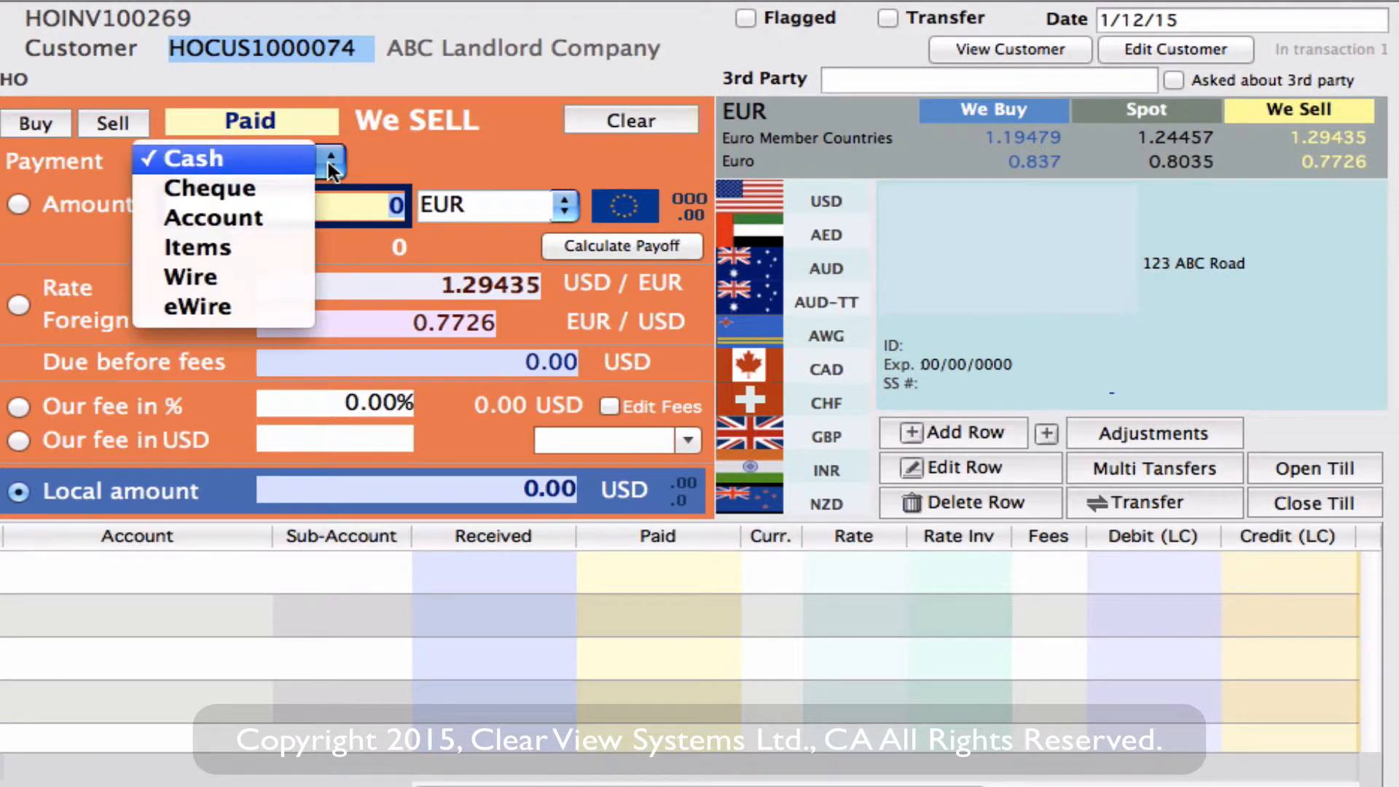
click(282, 188)
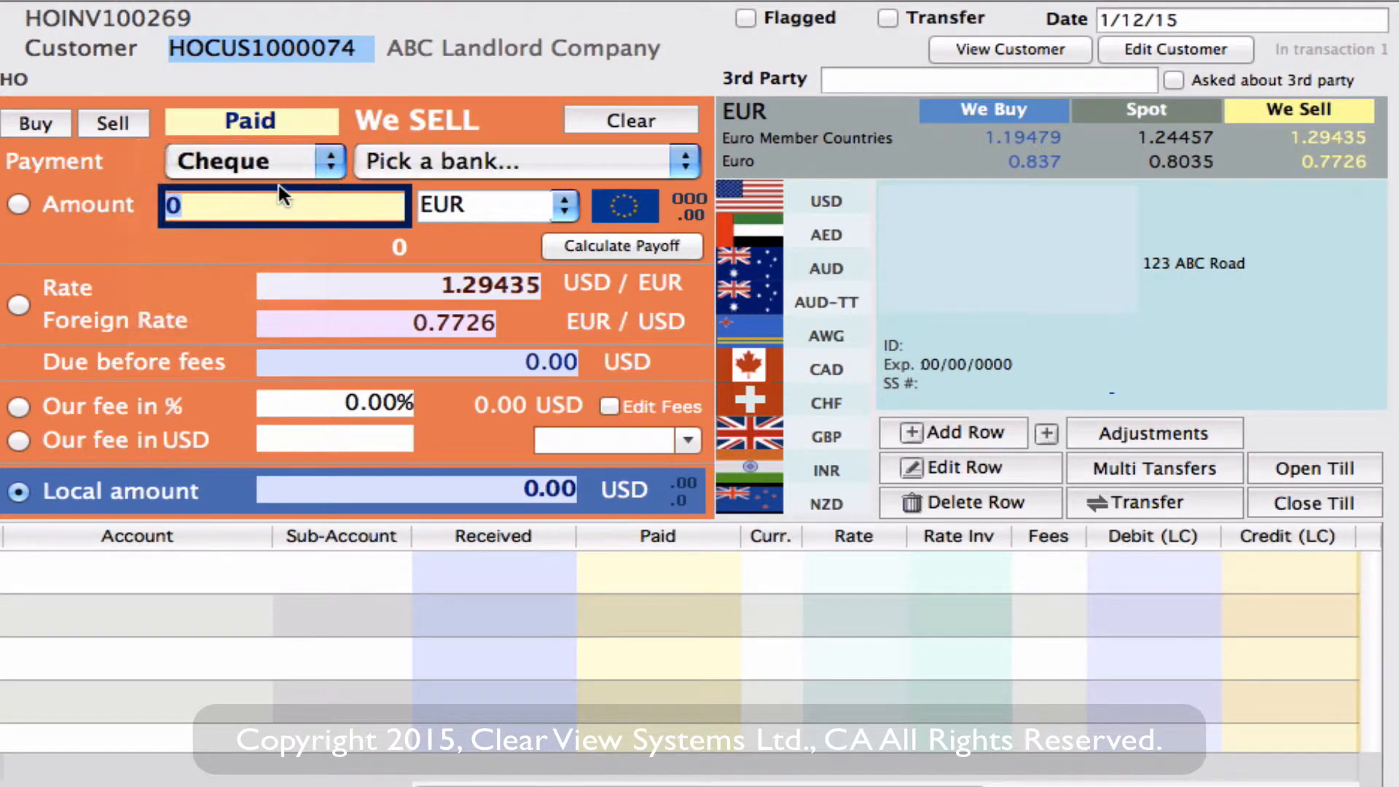
click(685, 164)
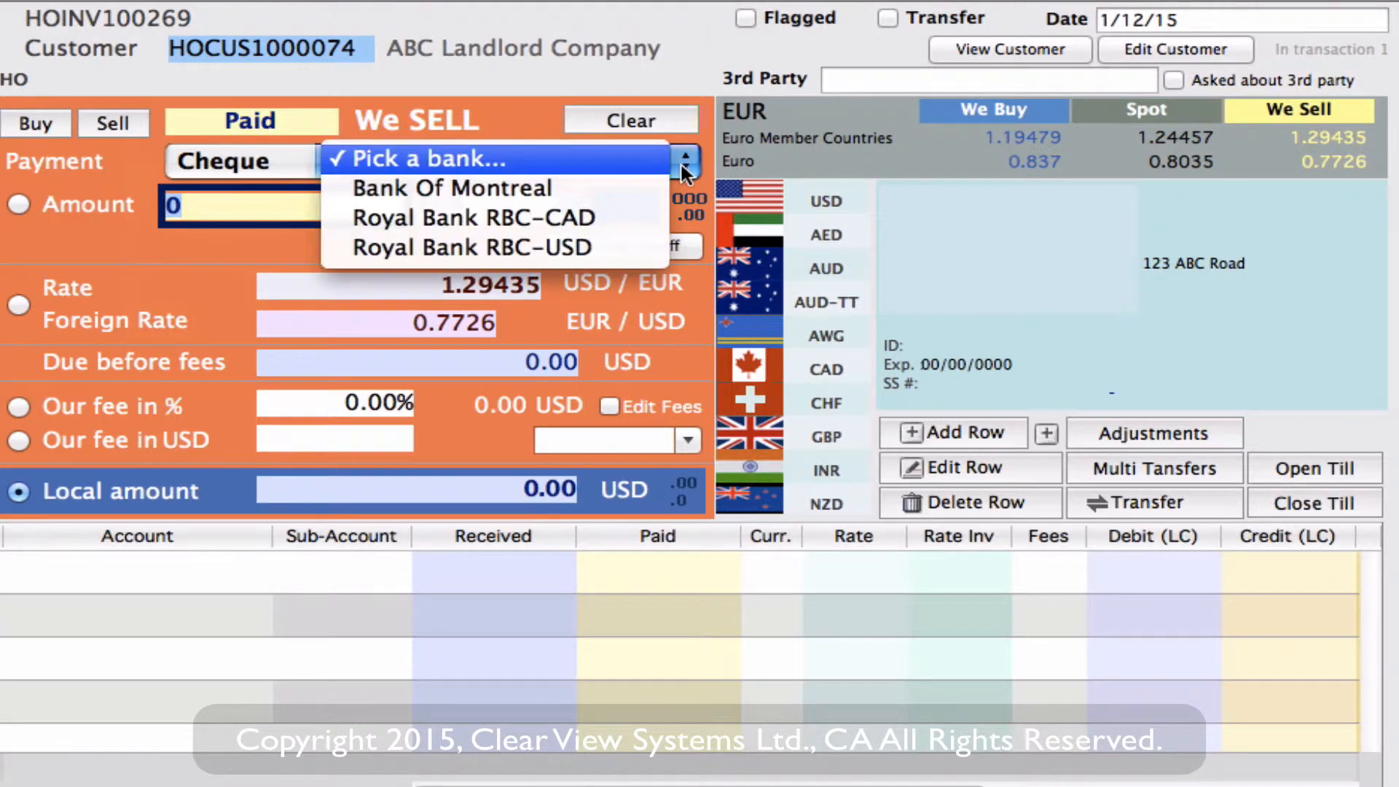
click(575, 191)
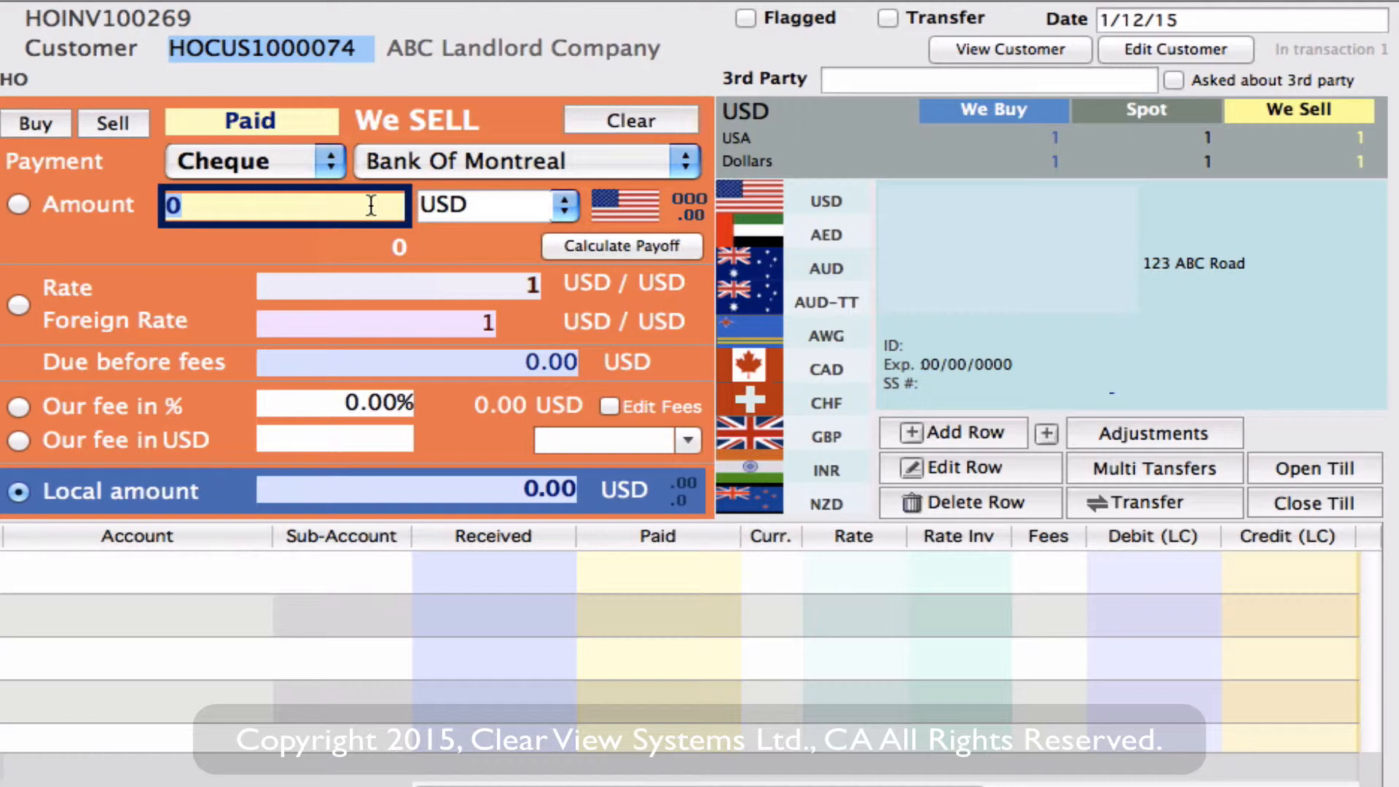
text(1200)
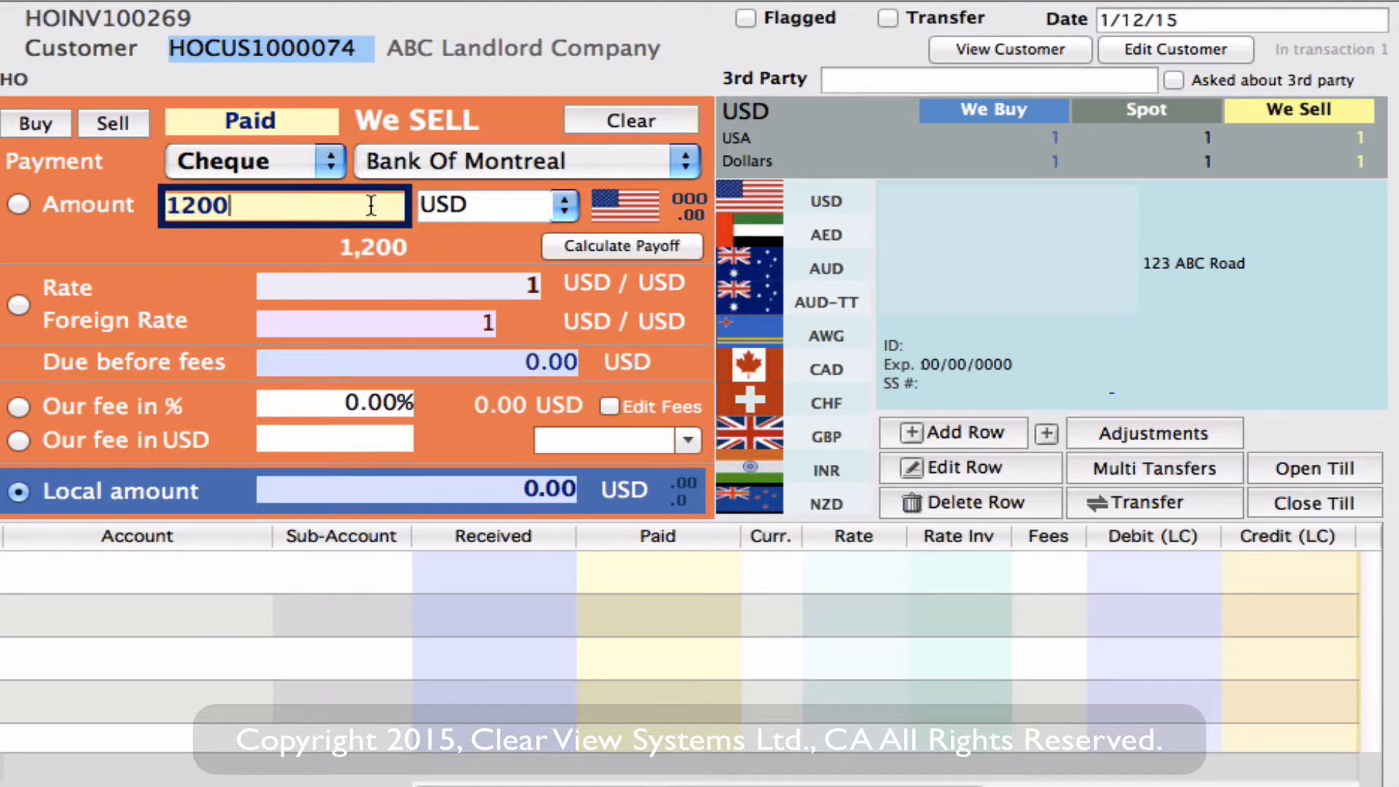
key(Tab)
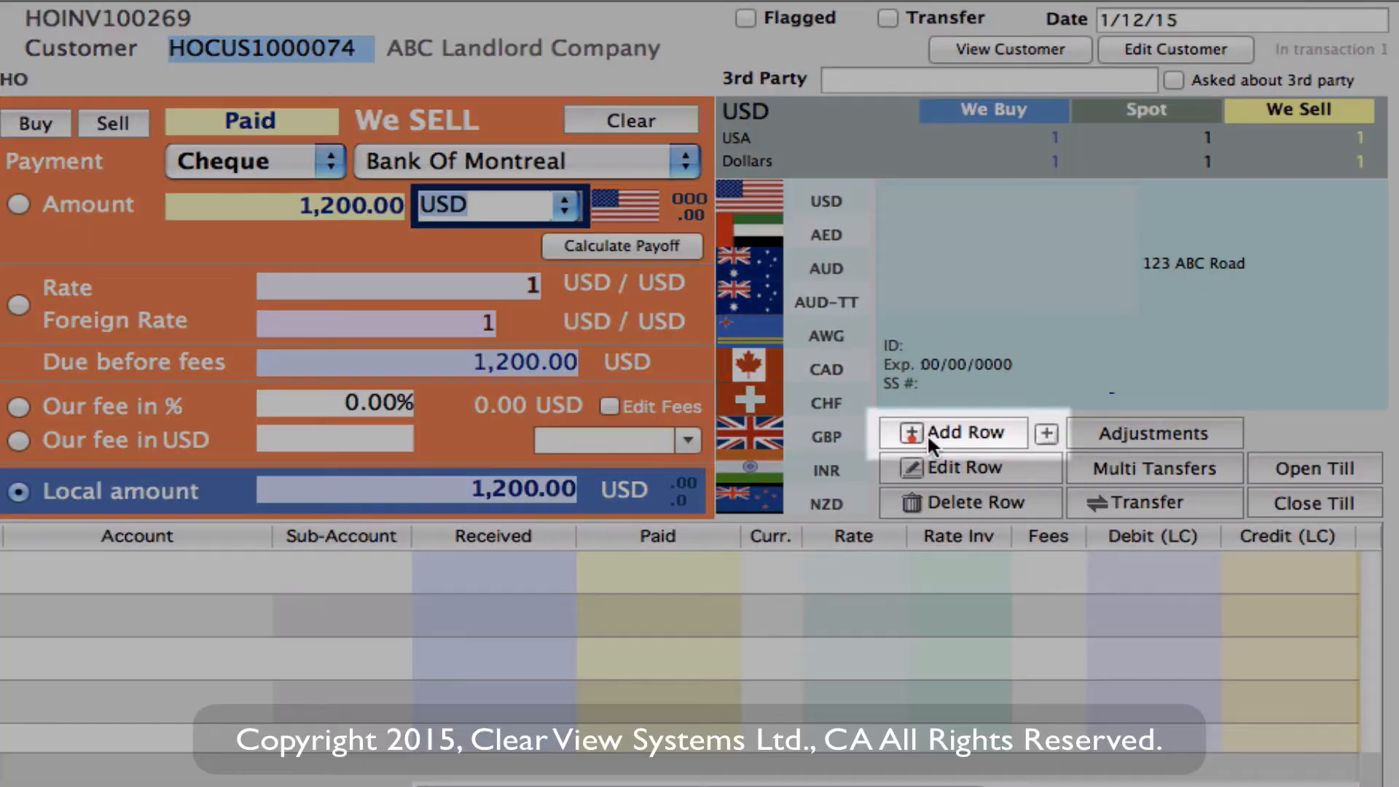
click(950, 434)
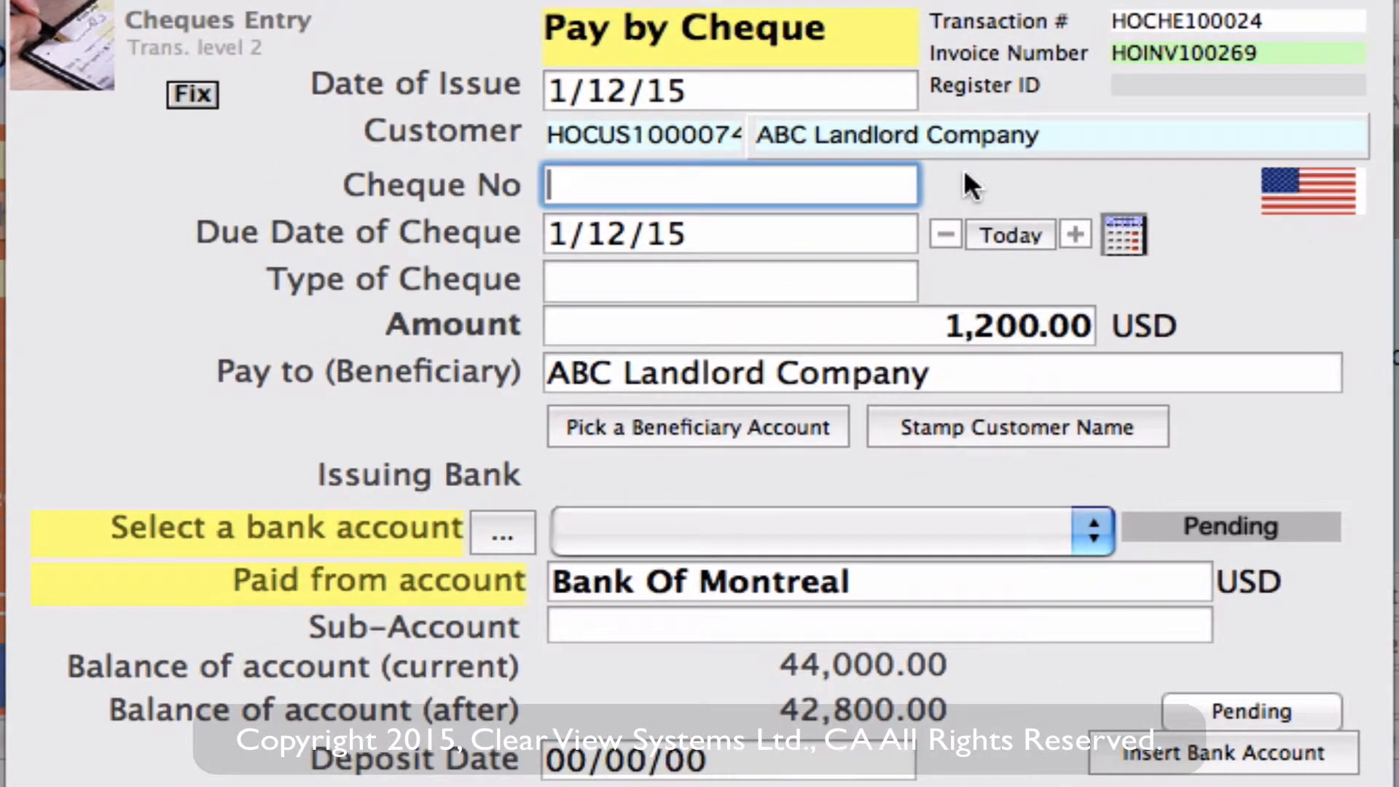
- Enter the cheque number and set the cheque's due date to 1/16/15
text(234859)
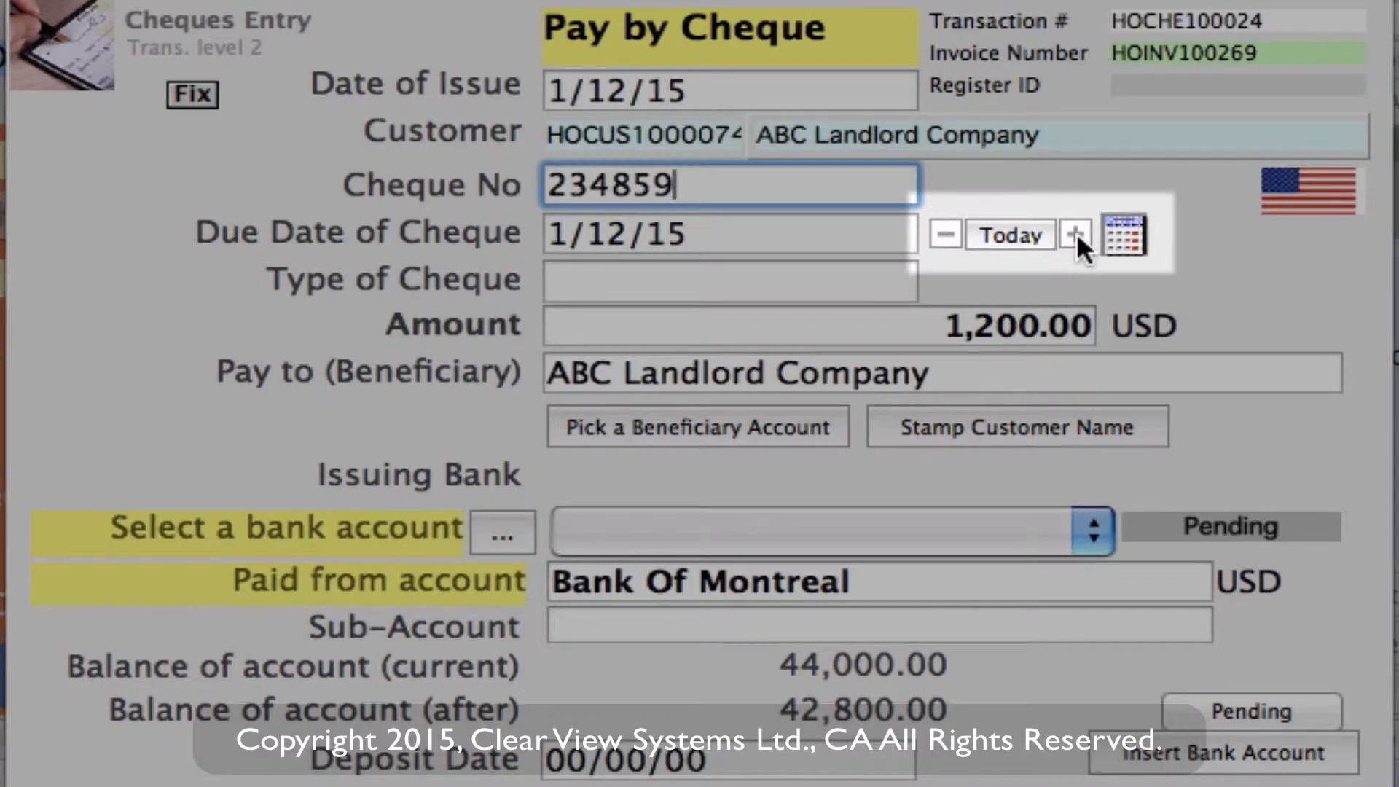
click(1075, 234)
click(1075, 233)
click(1075, 233)
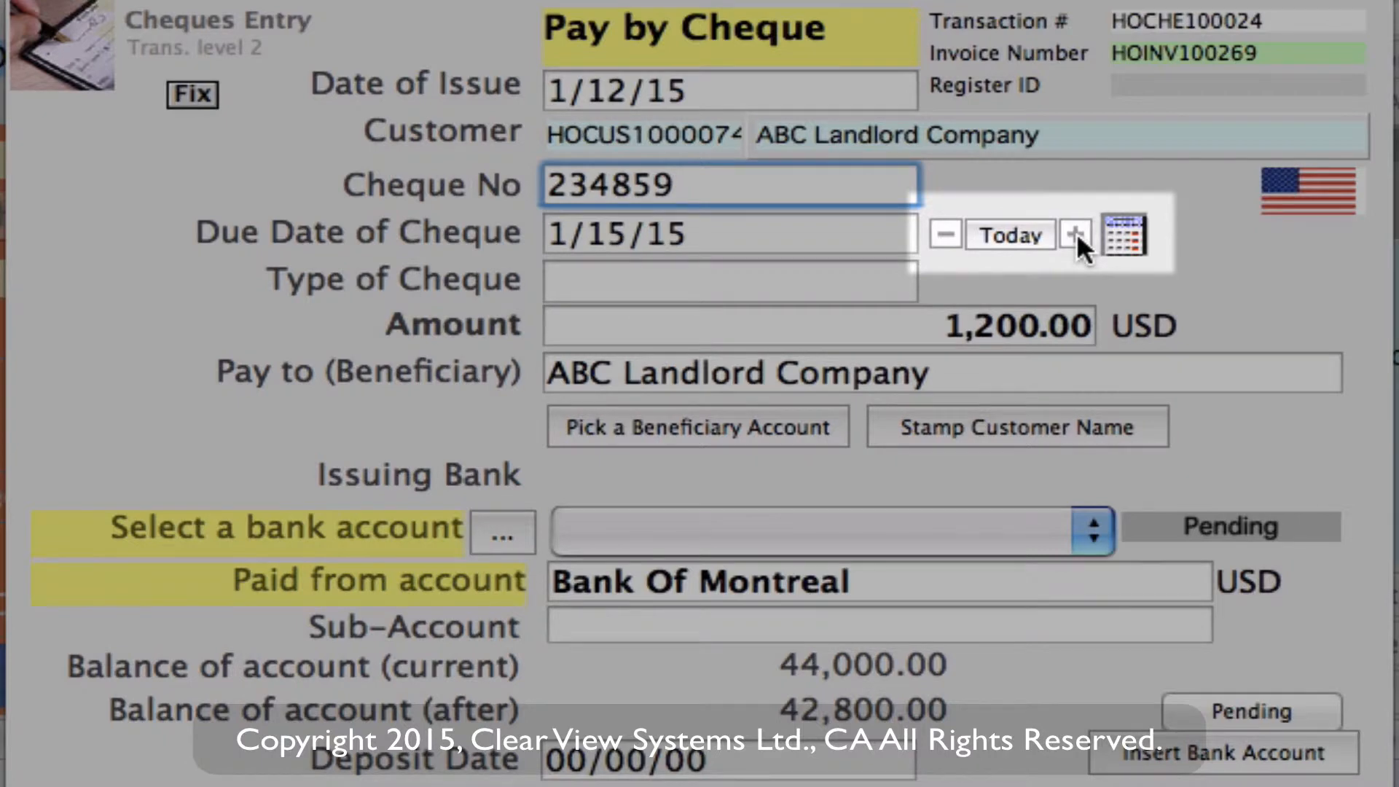
click(1075, 233)
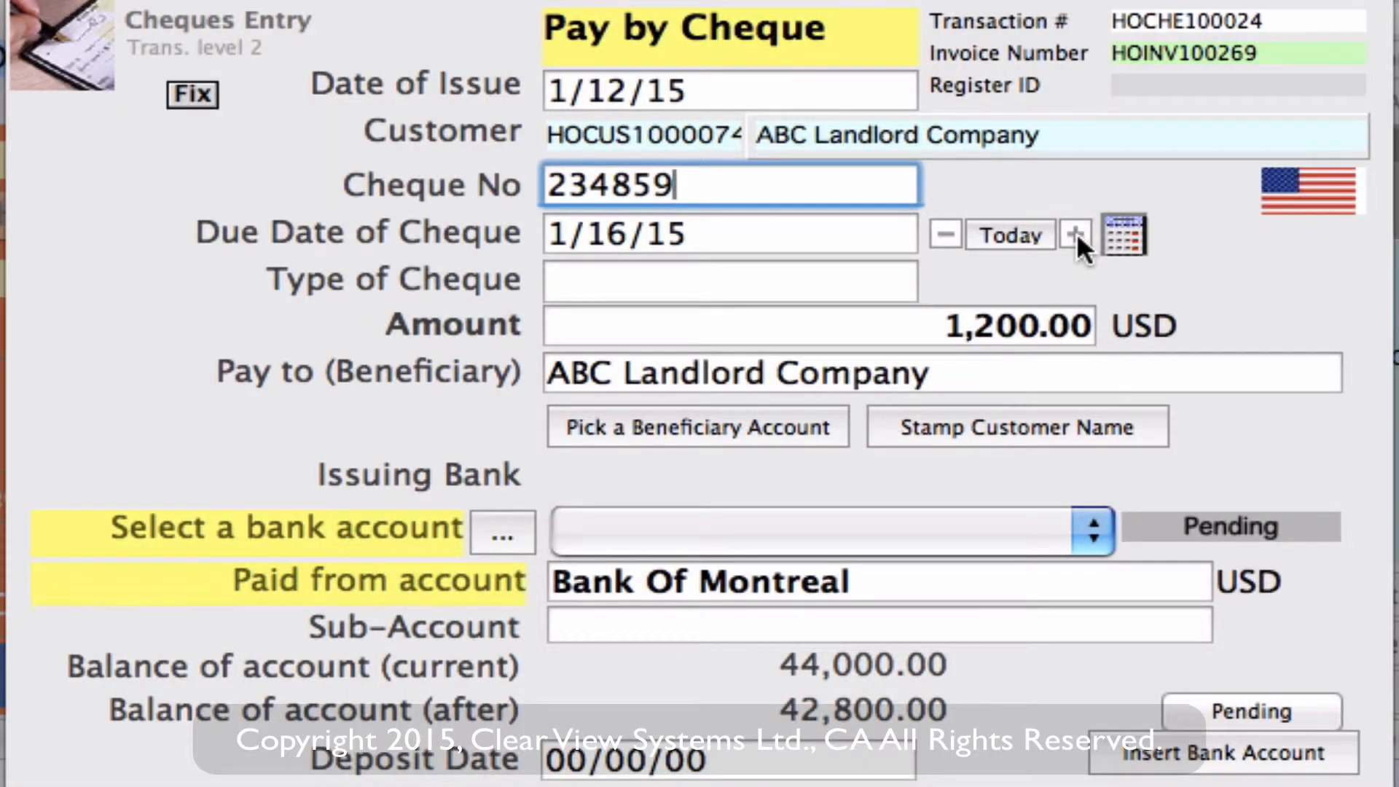
- Set the type of cheque to Company
click(725, 276)
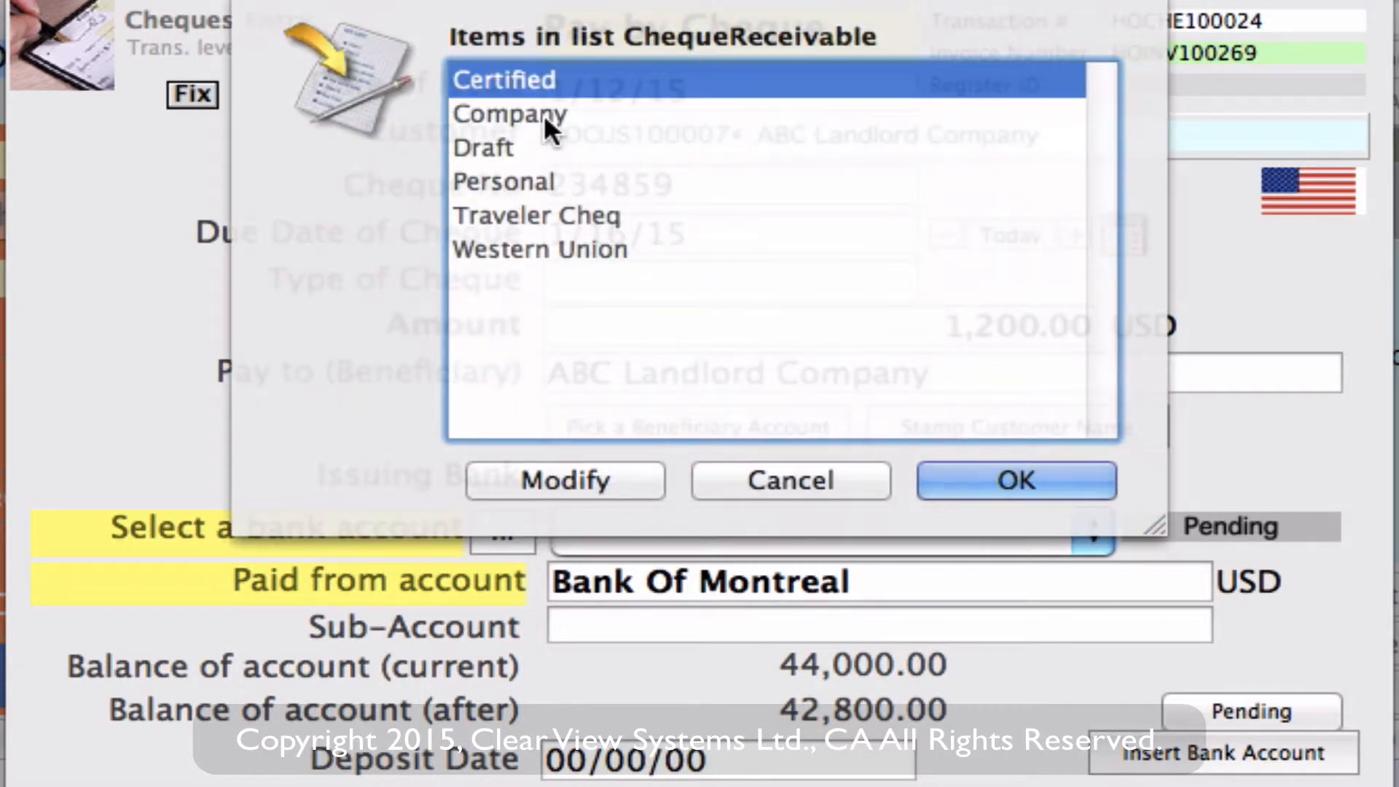
click(543, 114)
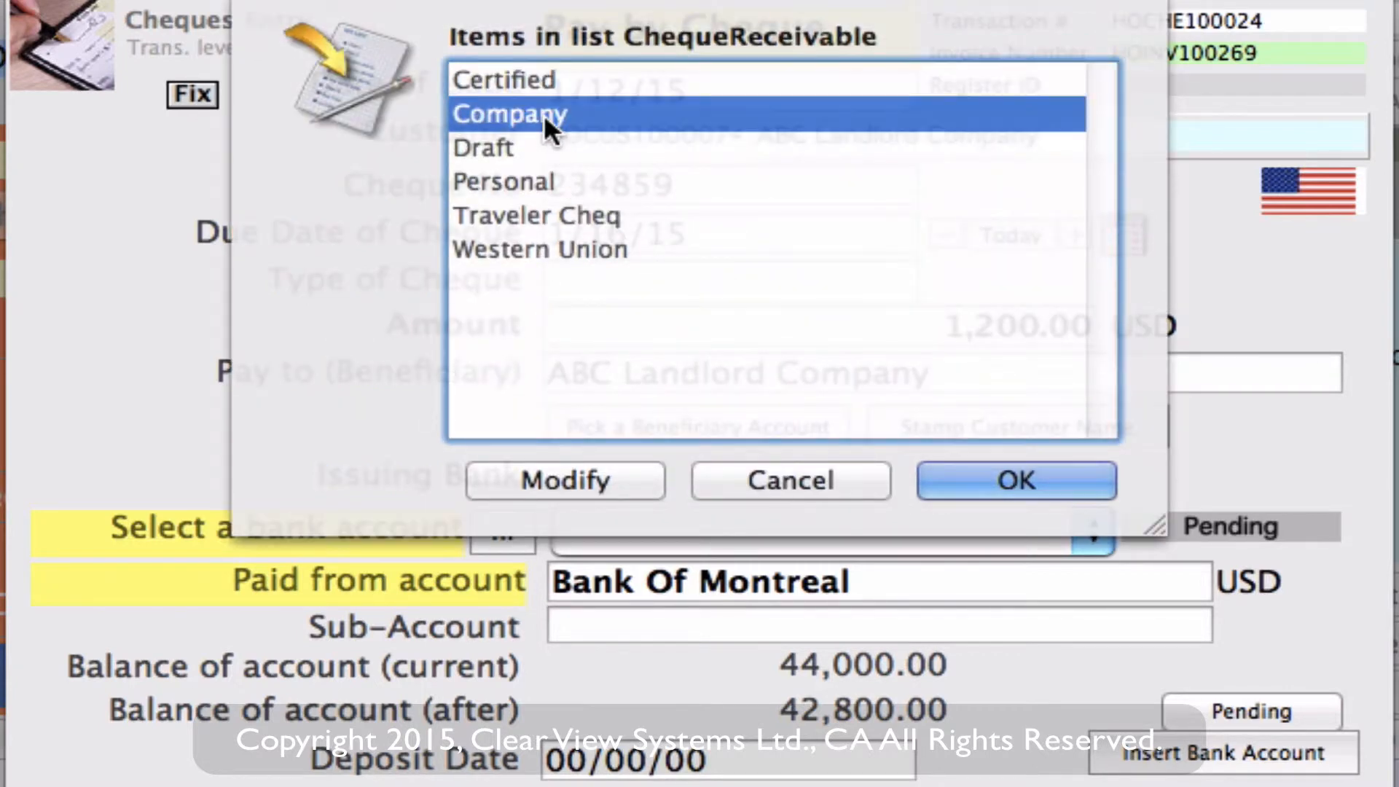
click(985, 475)
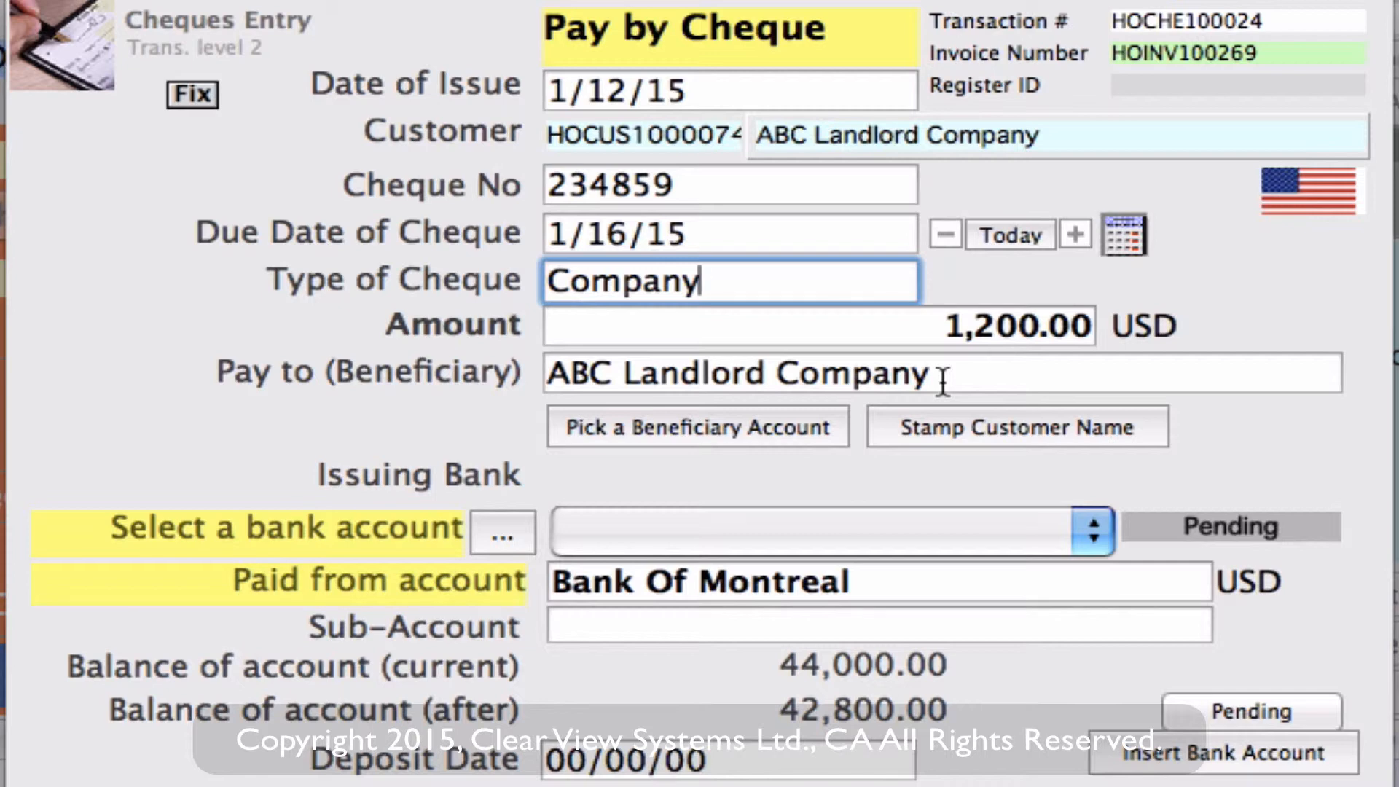
- Select Bank Of Montreal as the account the cheque is paid from and save the cheque entry
click(1085, 535)
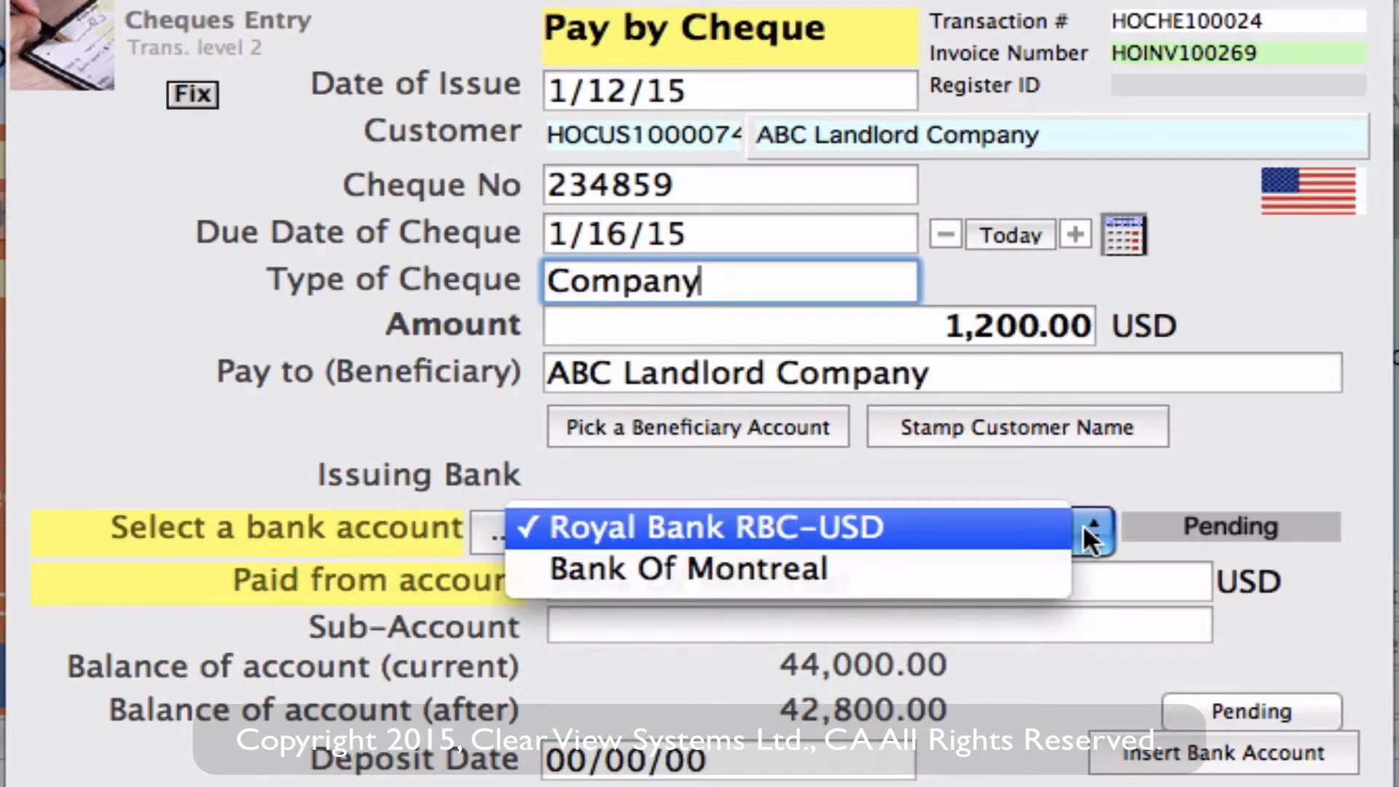
click(807, 576)
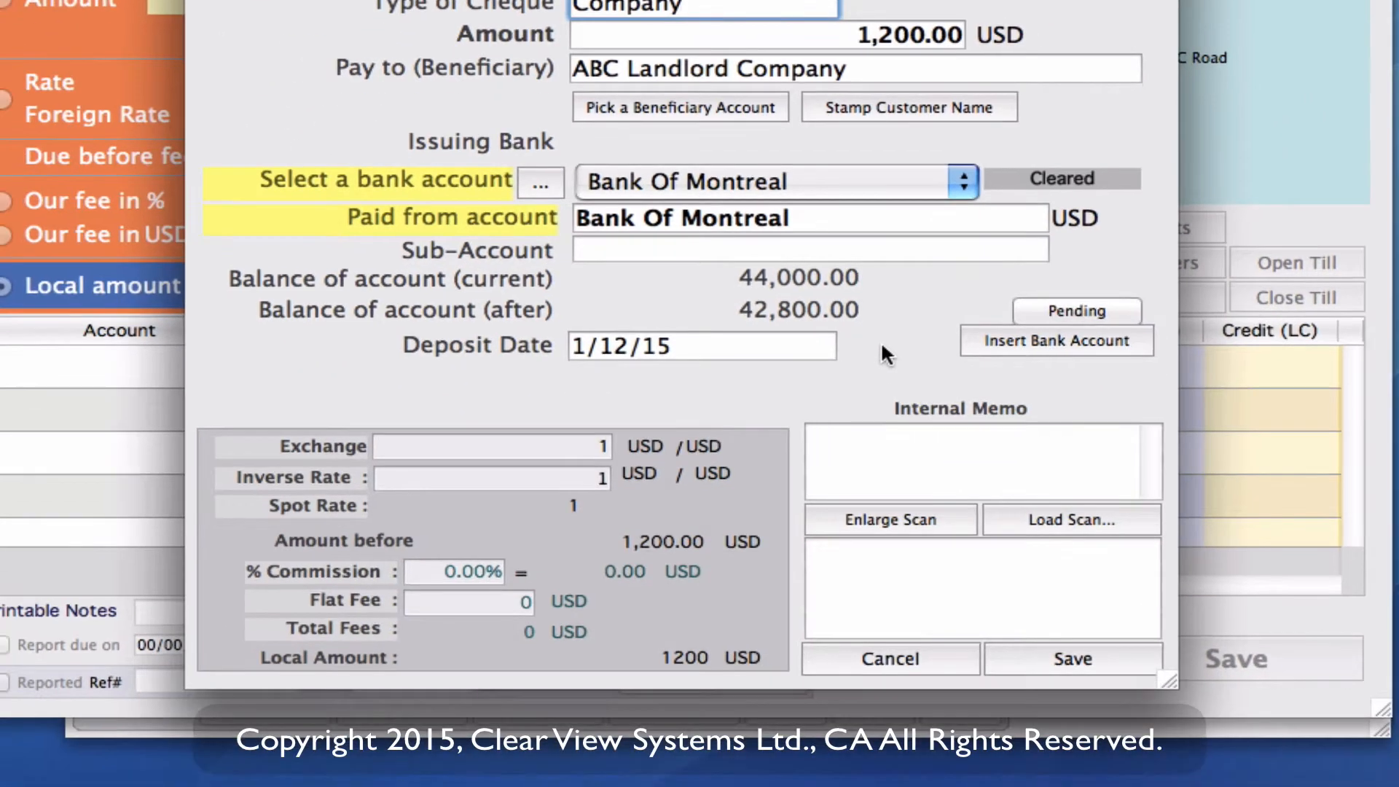
click(1072, 659)
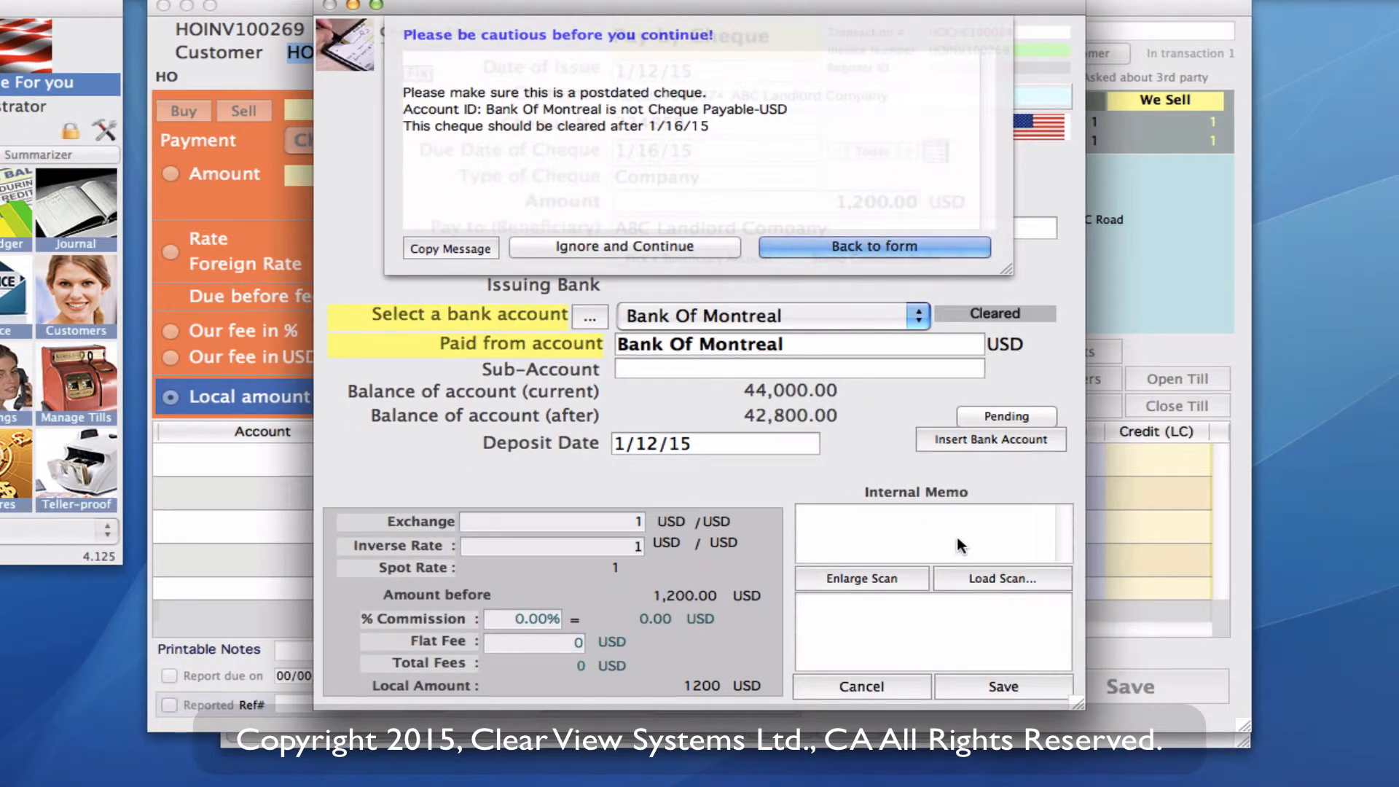
- Continue past the postdated-cheque caution, enter "Rent" as the memo on the cheque, and finish without printing it
click(640, 244)
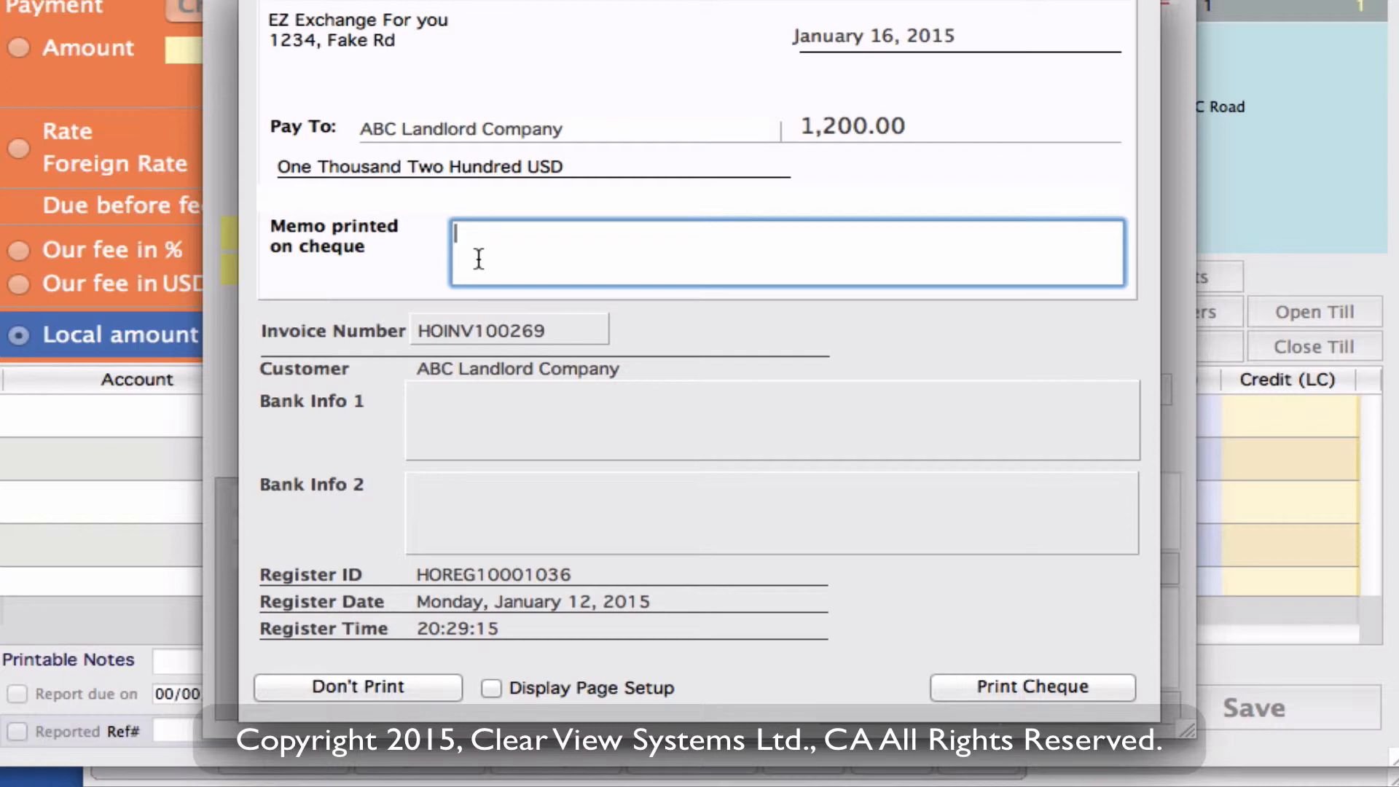
text(Rent)
click(405, 687)
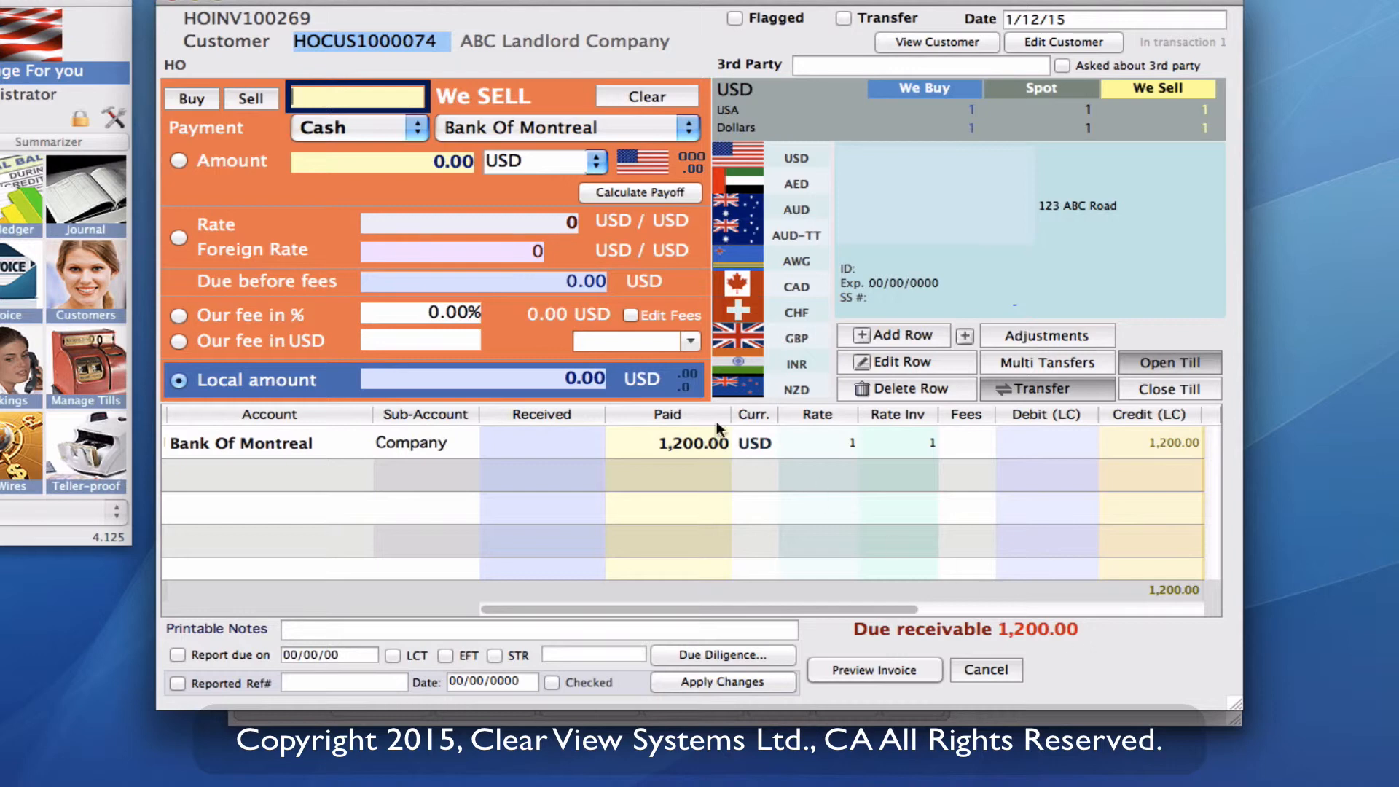
- Add a Buy row to the invoice, received through the Expense Rent account, for 1,200 USD
click(199, 99)
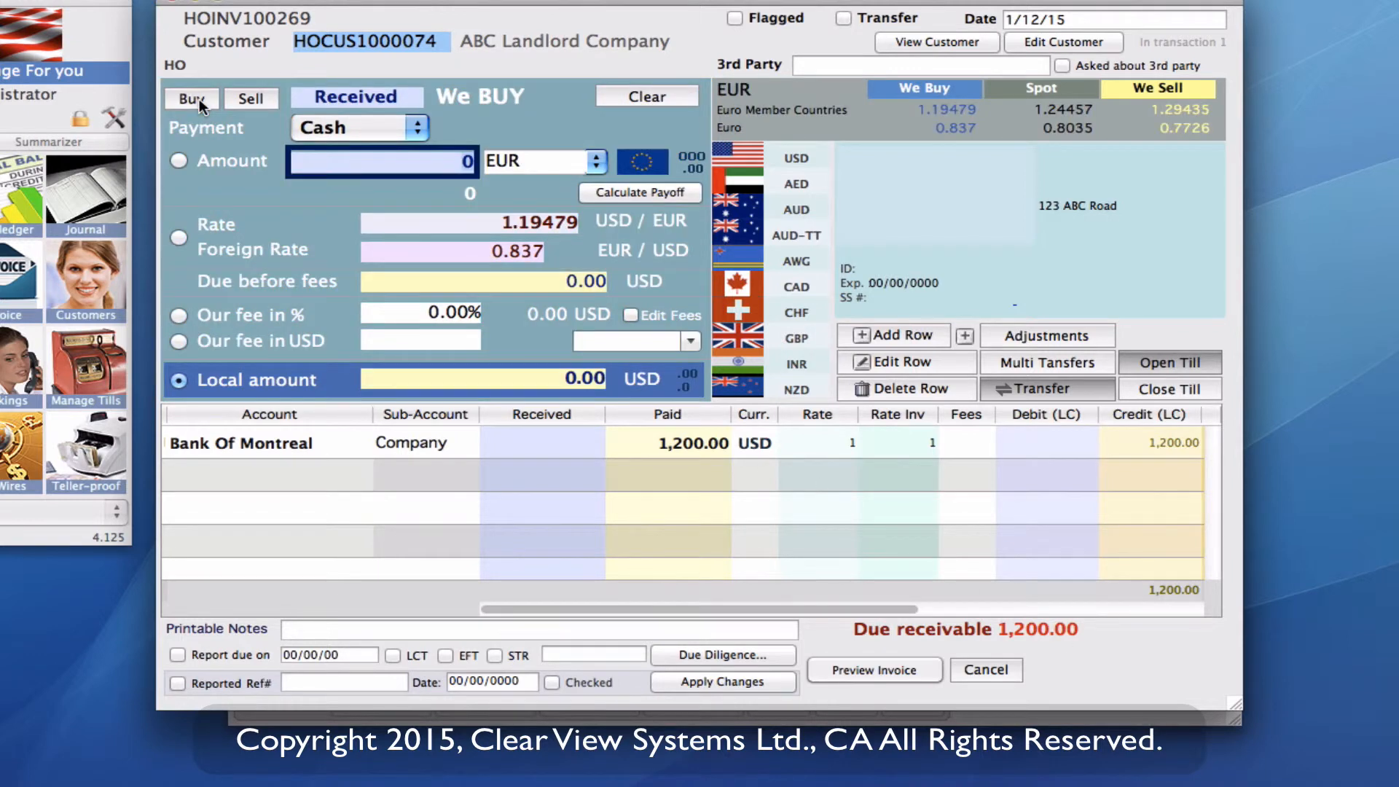
click(418, 133)
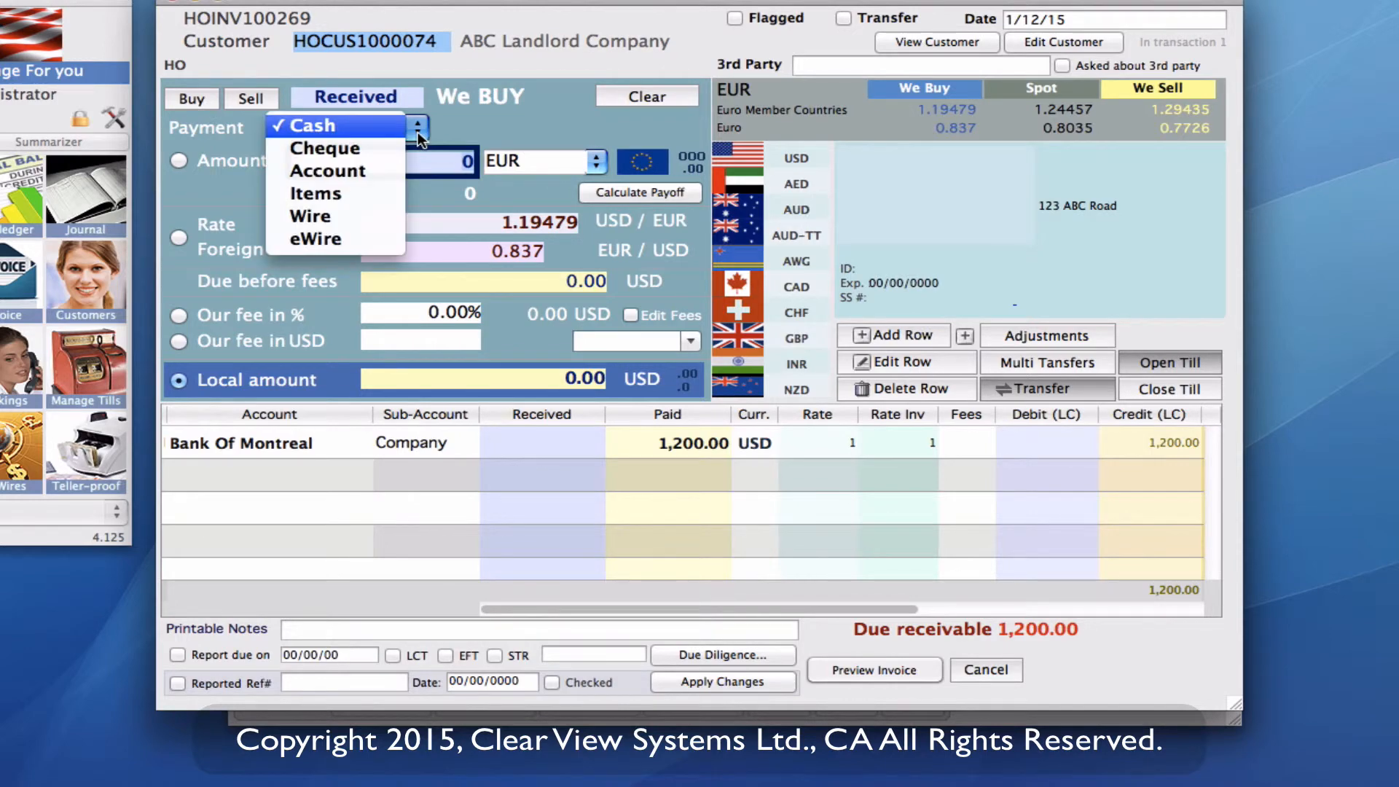
click(373, 171)
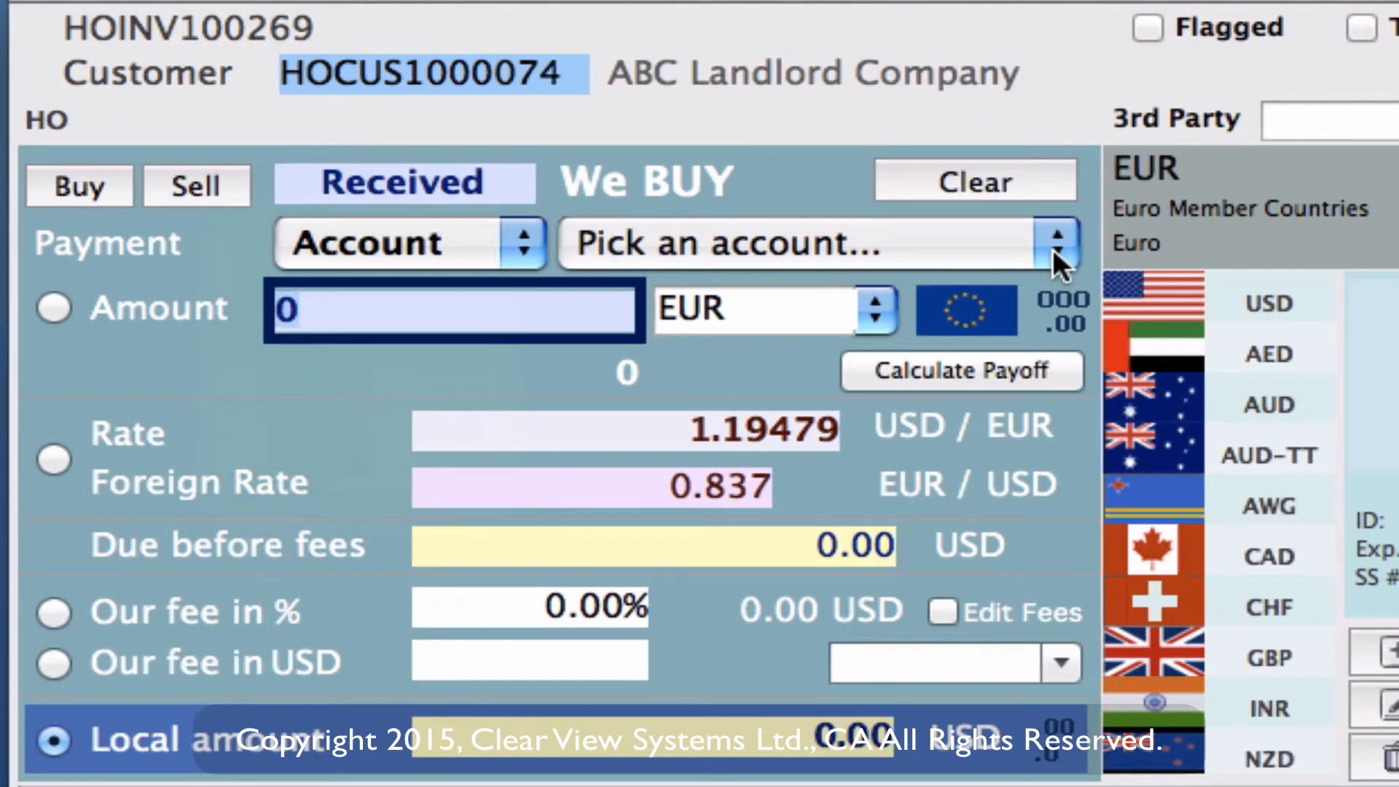
click(1052, 248)
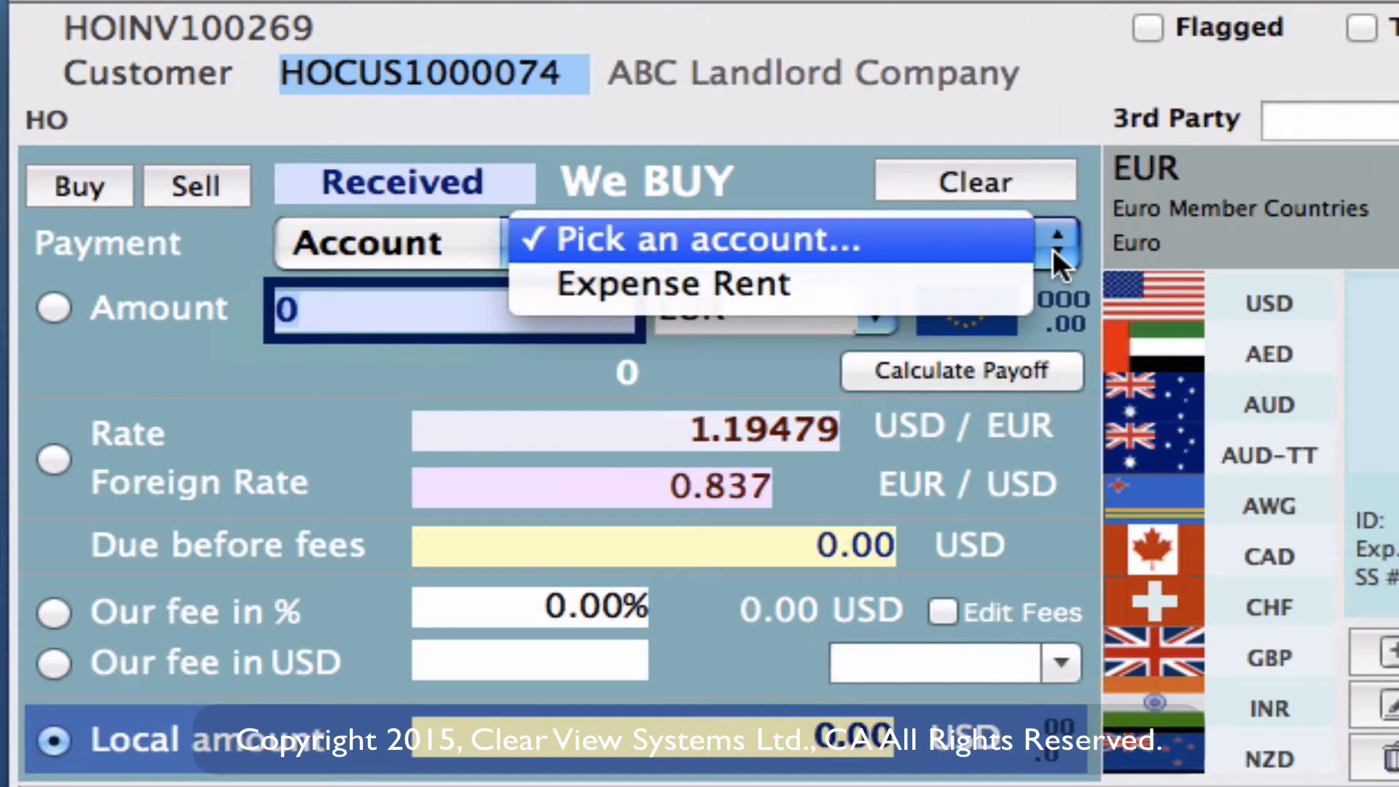
click(806, 286)
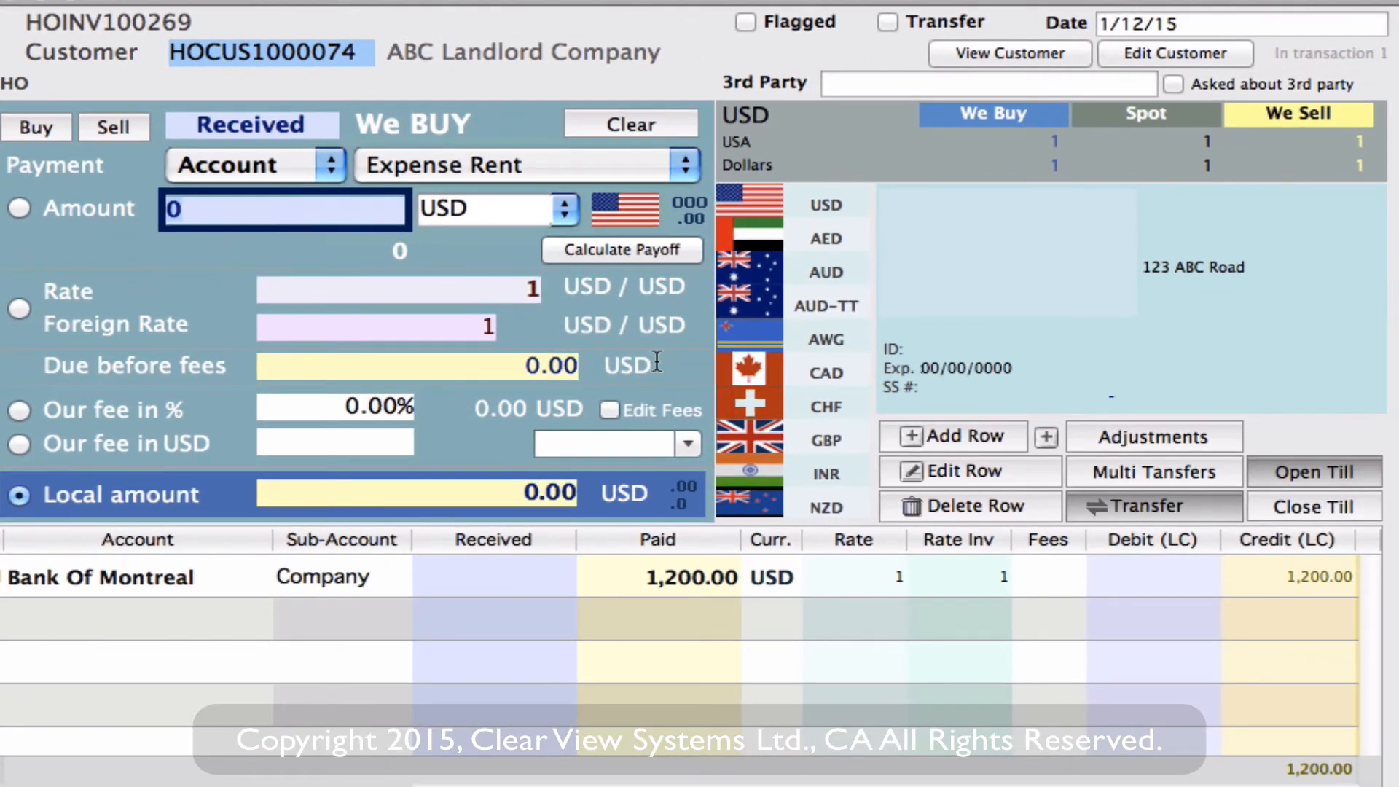
click(964, 435)
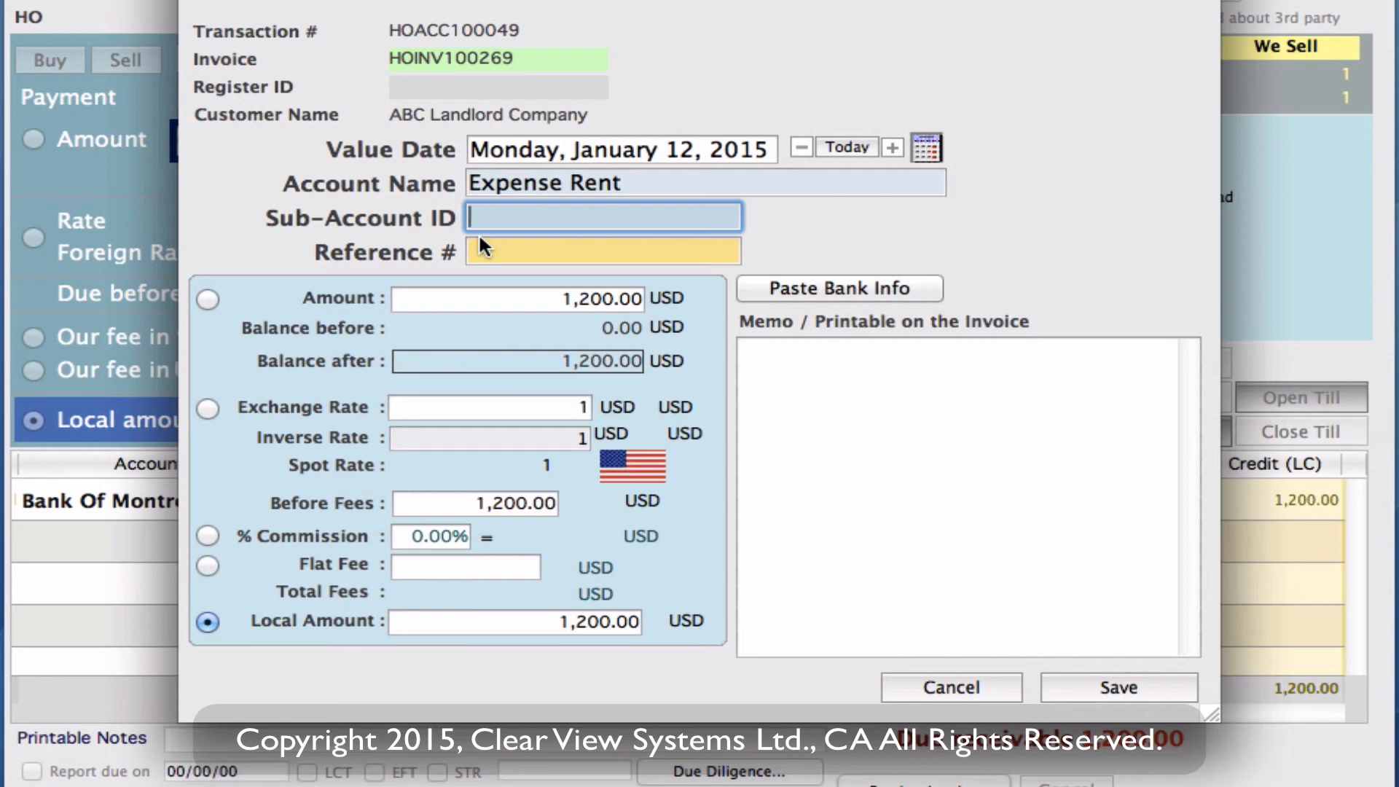
- Set the Expense Rent entry's sub-account ID to Main, save the entry, and save the balanced invoice
text(Main)
click(1082, 689)
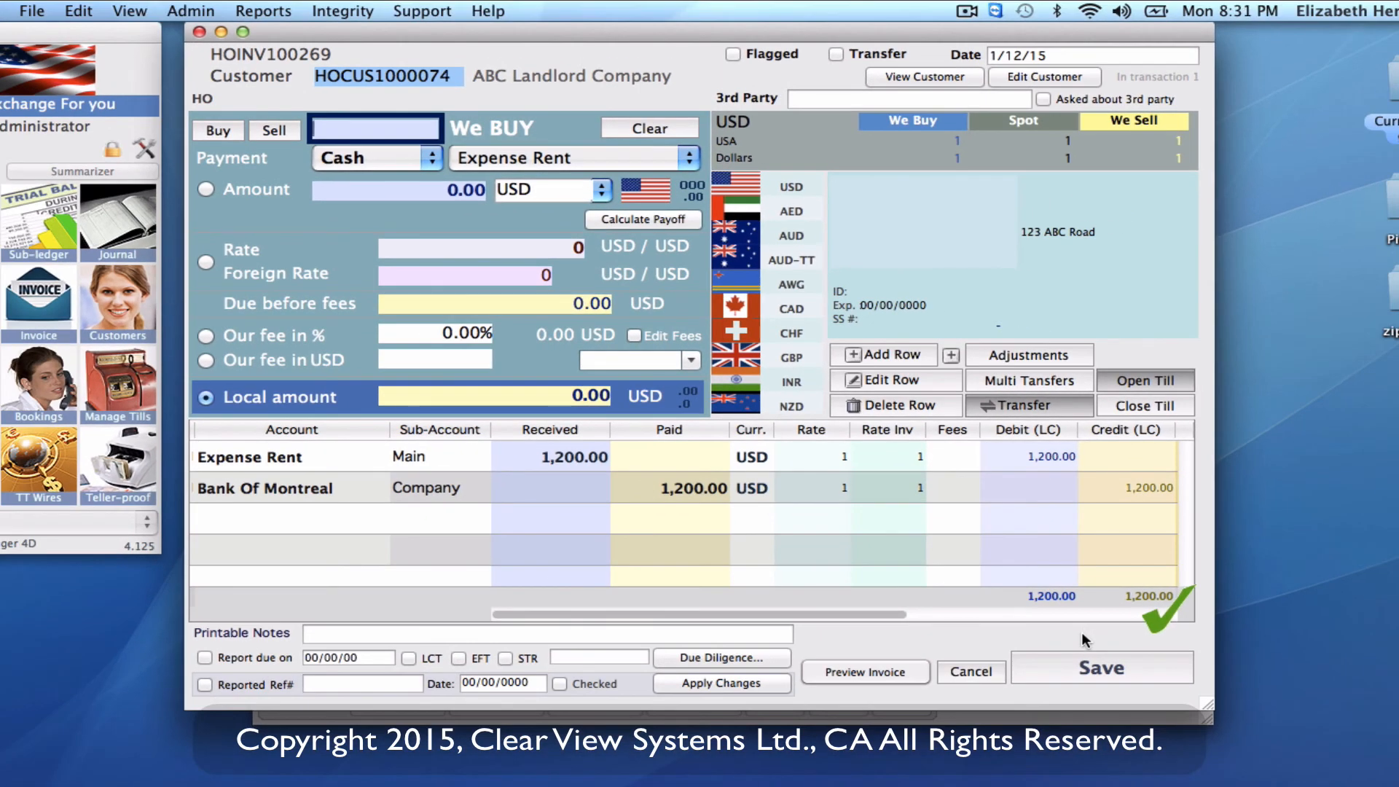
click(1082, 669)
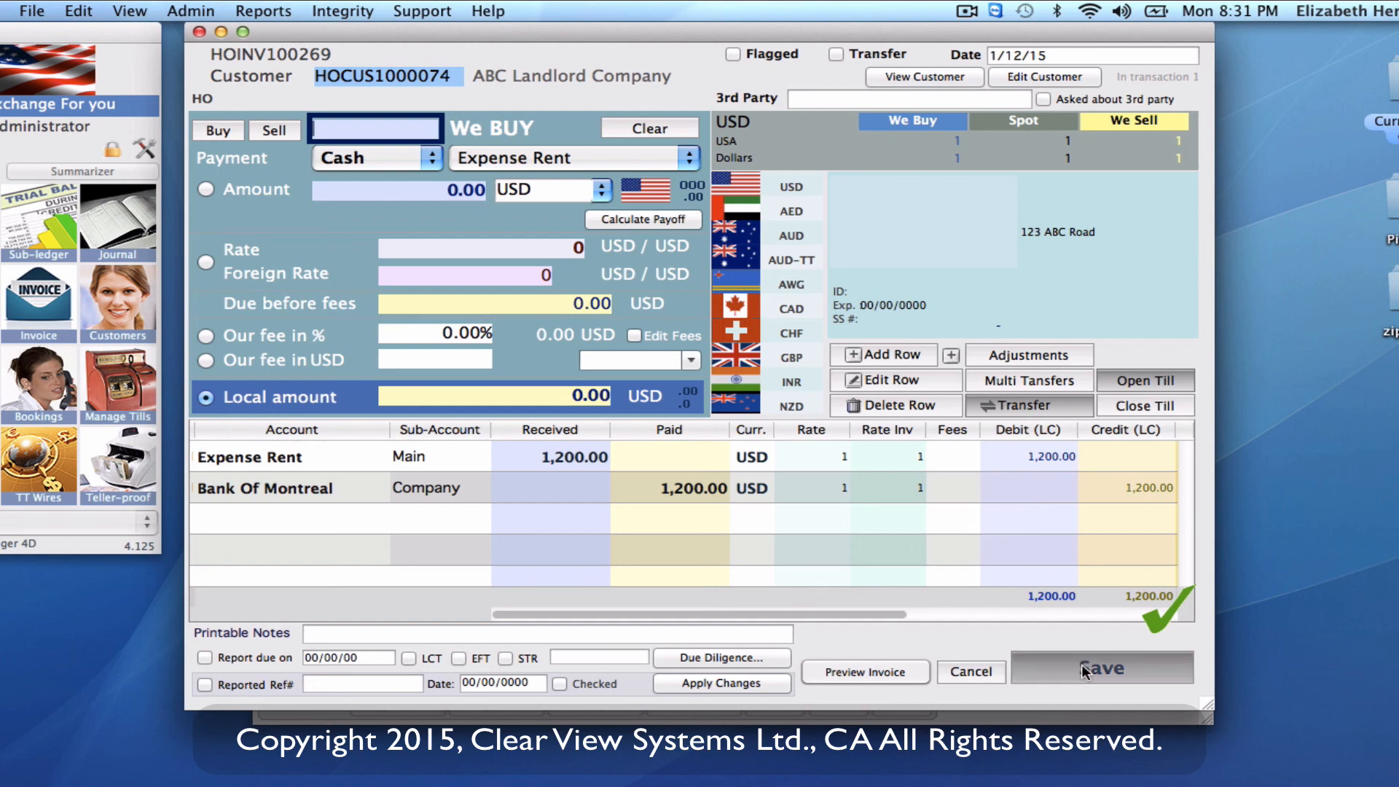